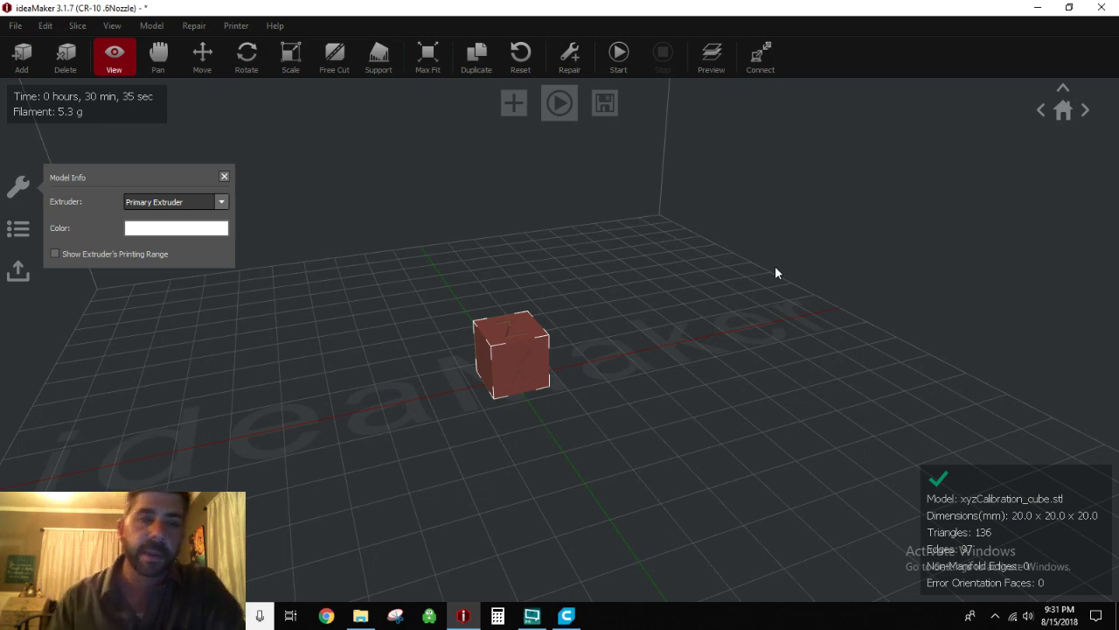
Step: Zoom the 3D view out and back in around the calibration cube
scroll(537, 399, "down", 2)
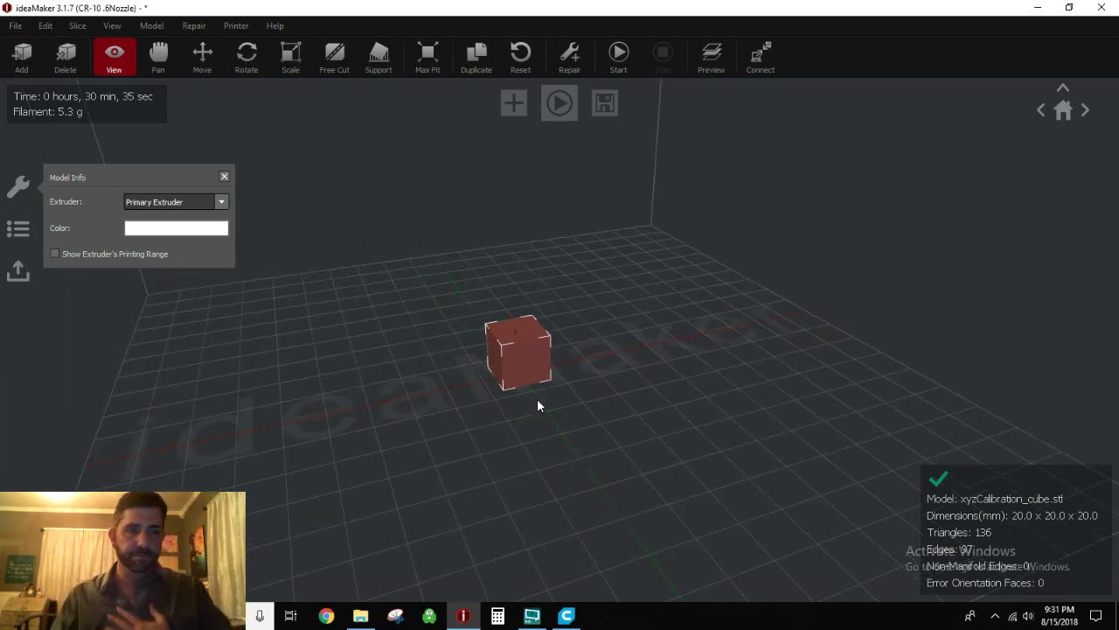
scroll(542, 387, "down", 3)
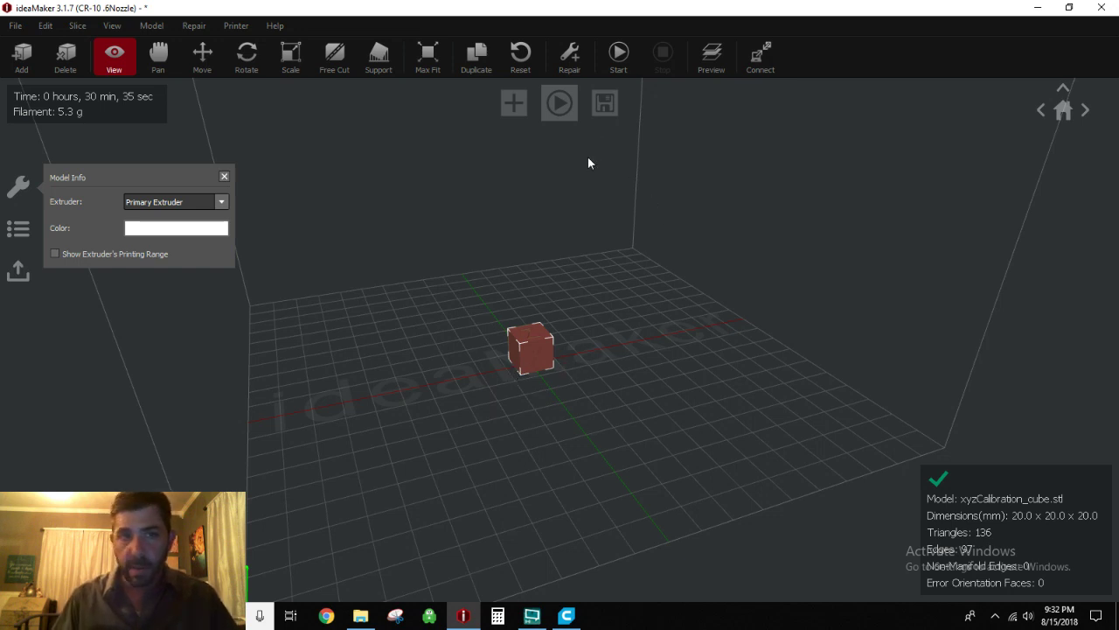
scroll(533, 384, "up", 3)
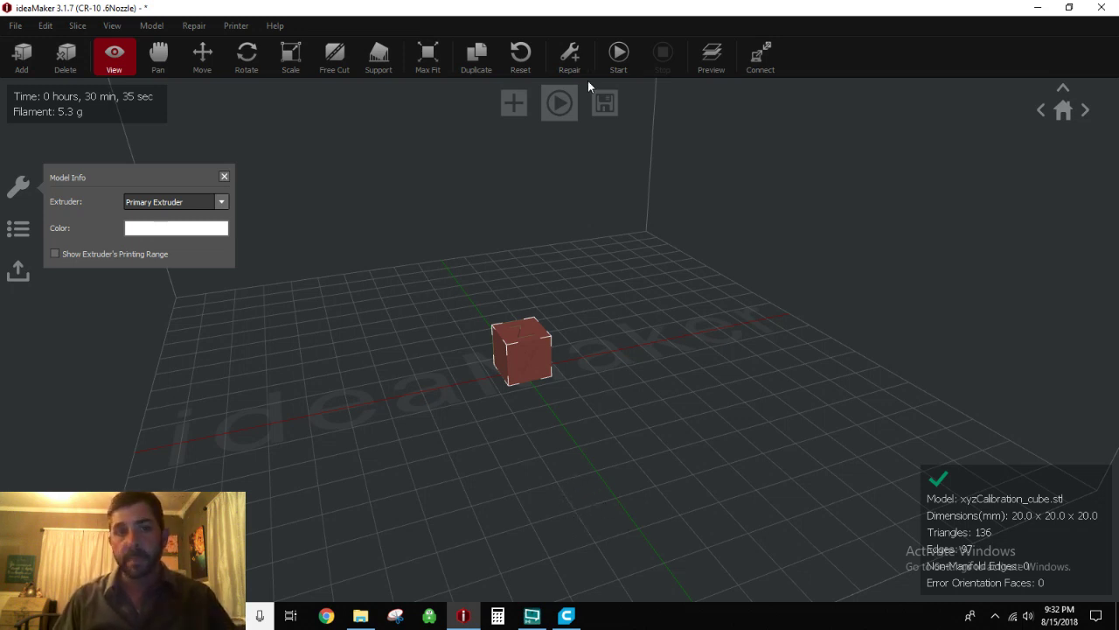
Step: Edit the CE-PLA-BASIC .6n template's advanced Layer Height from 0.3 to 0.2 mm
left_click(622, 60)
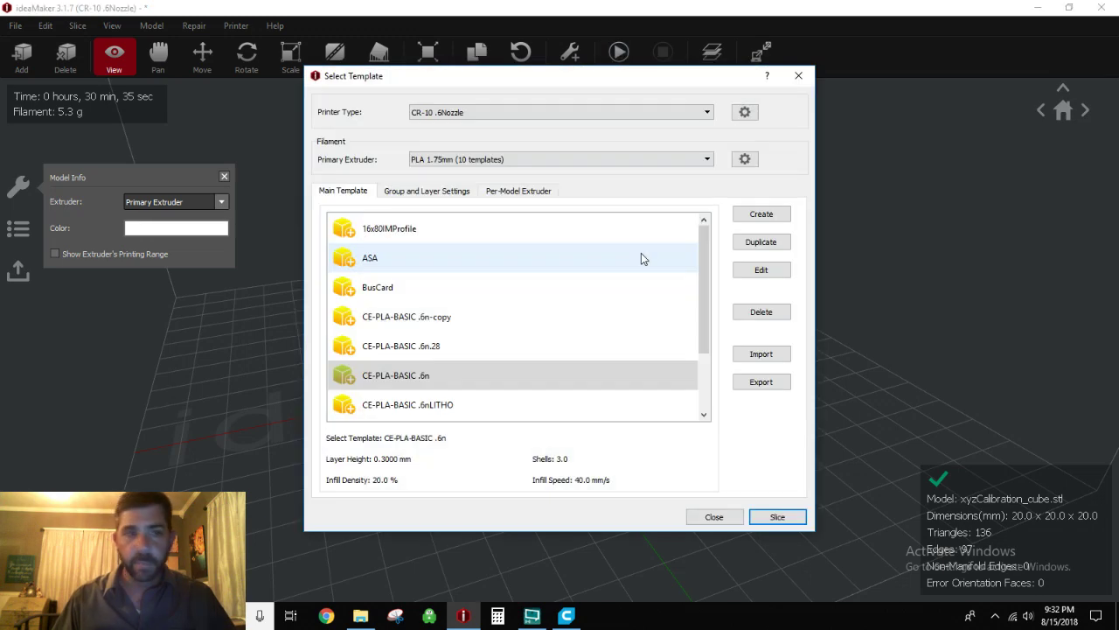
left_click(481, 374)
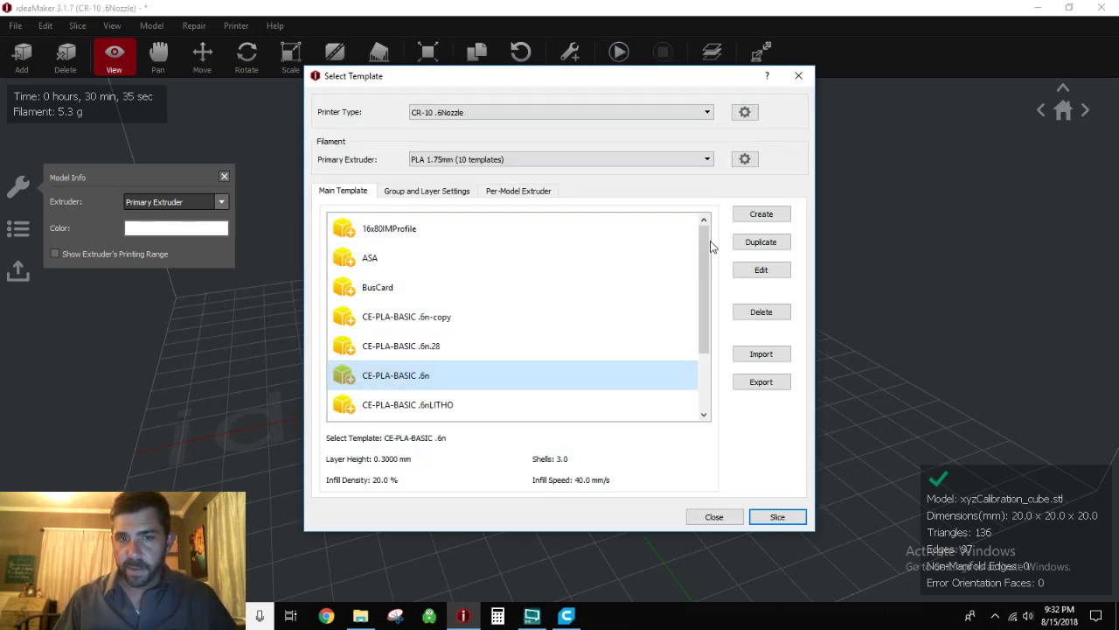
left_click(761, 270)
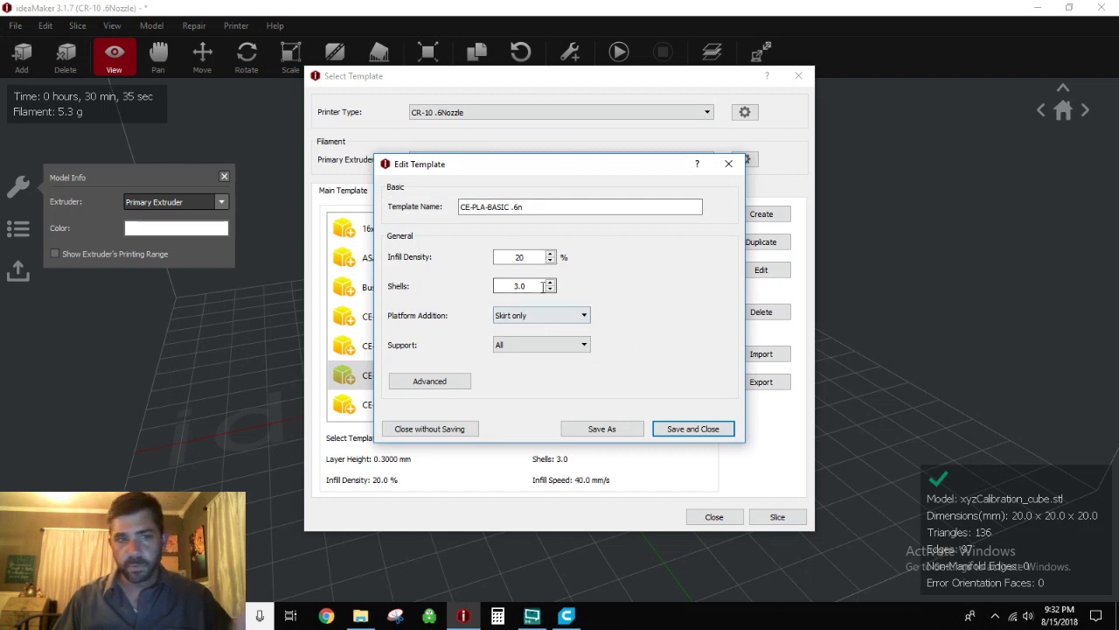
left_click(446, 382)
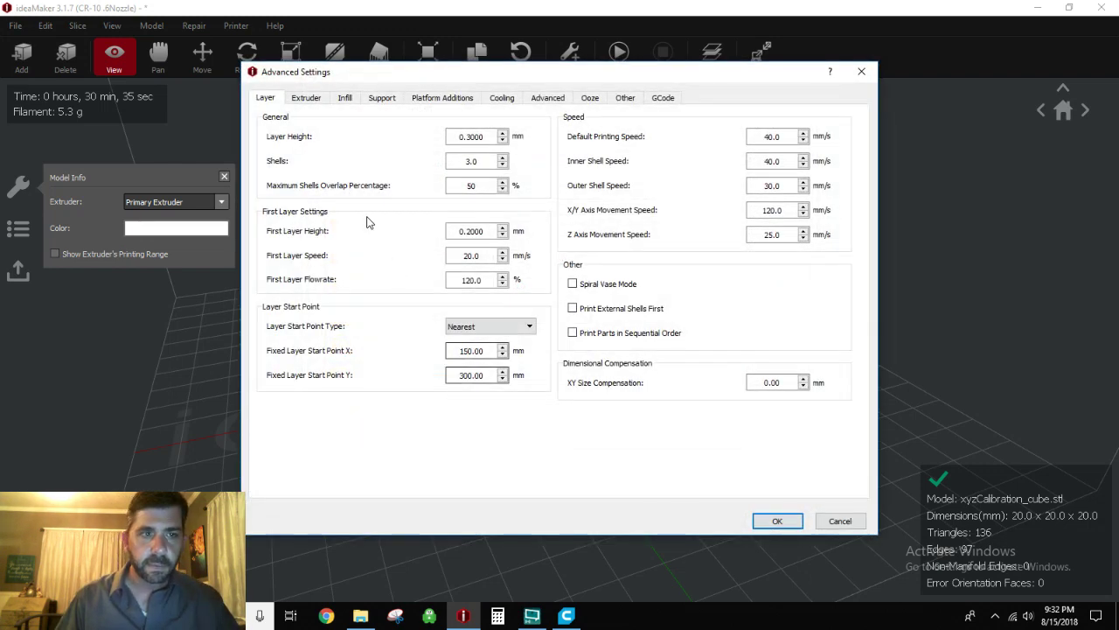
left_click_drag(463, 137, 486, 156)
type("2")
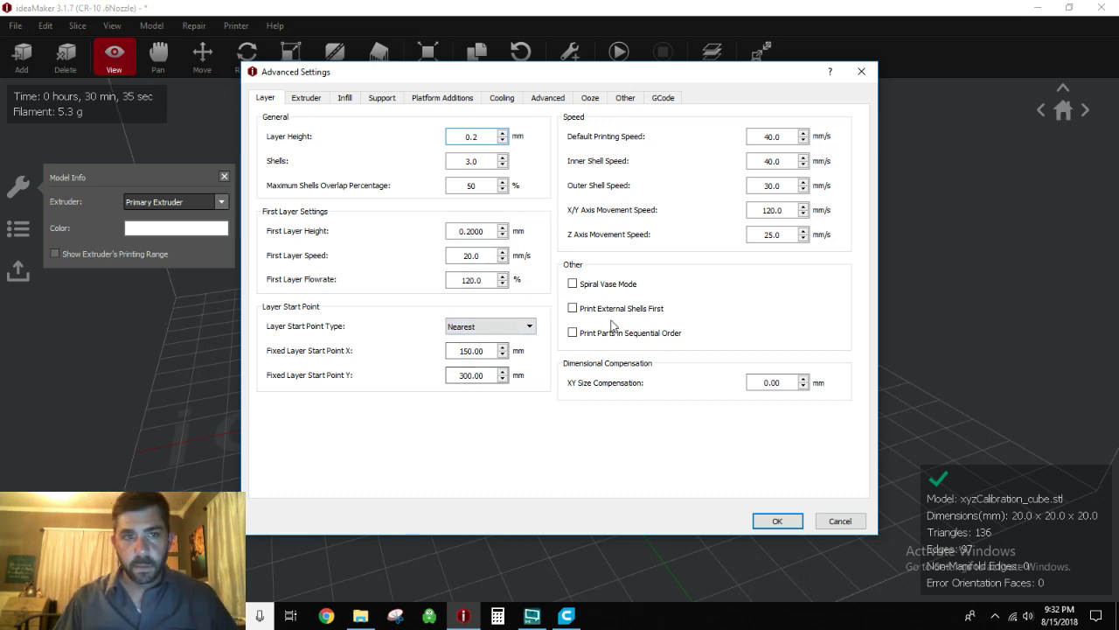
mouse_move(604, 294)
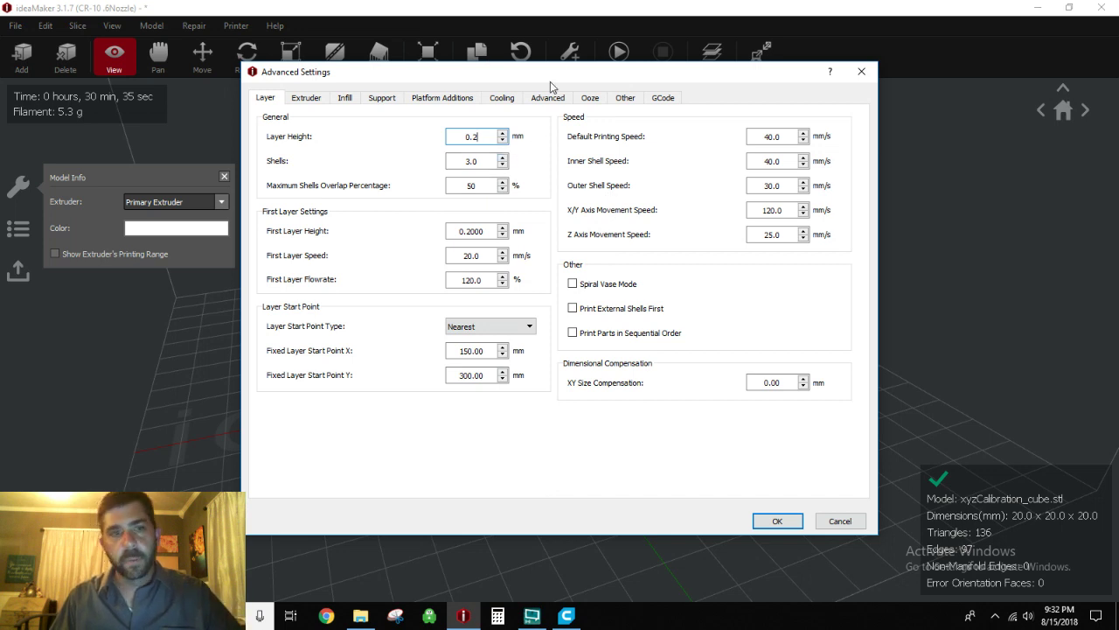
Step: On the Other tab, select the 10.000 mm Pause at Height entry
left_click(626, 97)
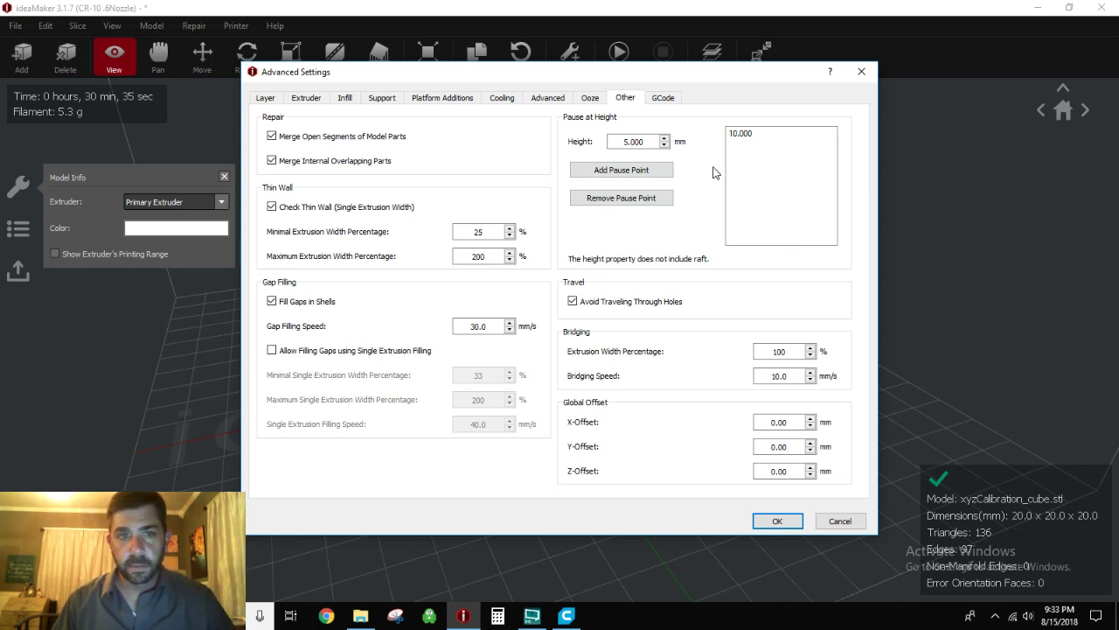
left_click(762, 134)
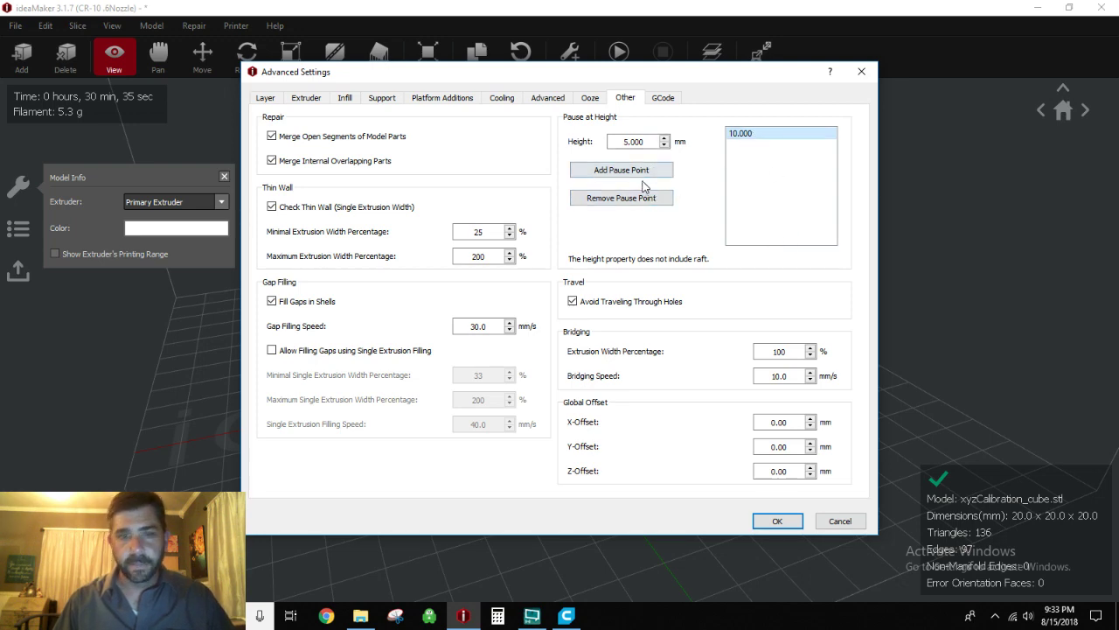
Step: Save the edited template and slice the calibration cube
left_click(778, 520)
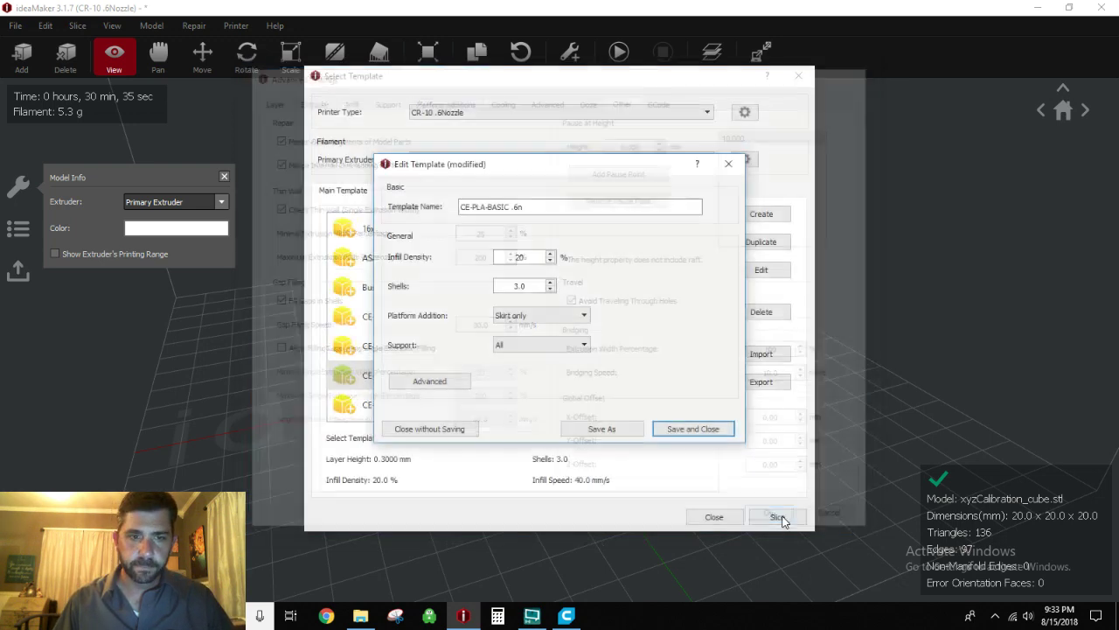
left_click(691, 430)
left_click(778, 517)
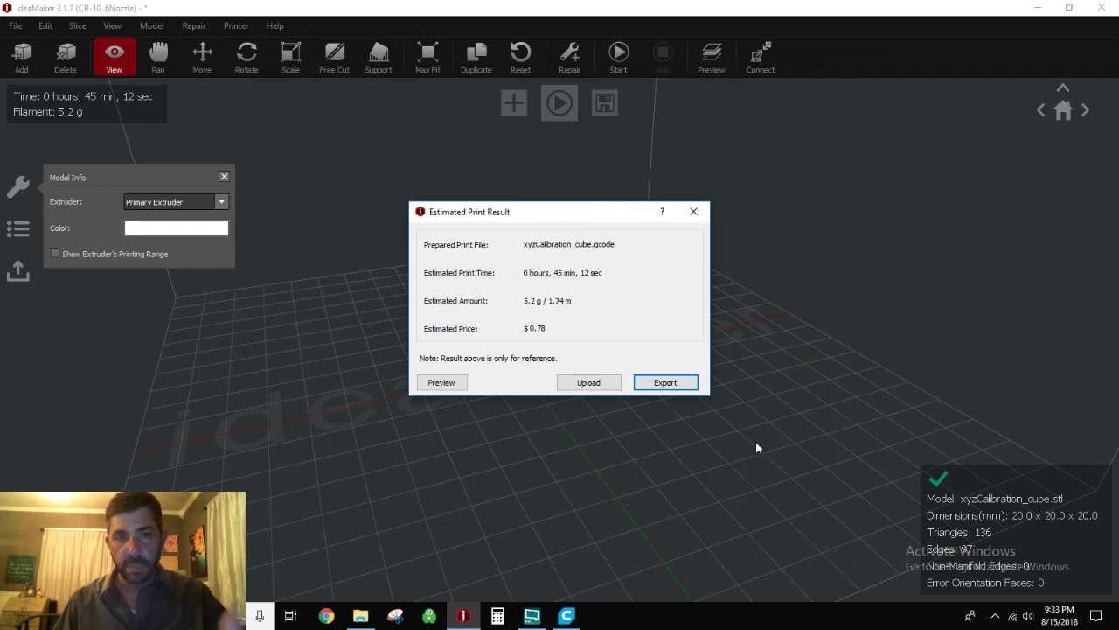
Step: Export the sliced G-code over xyzCalibration_cubeIM.gcode, confirming the overwrite
left_click(684, 384)
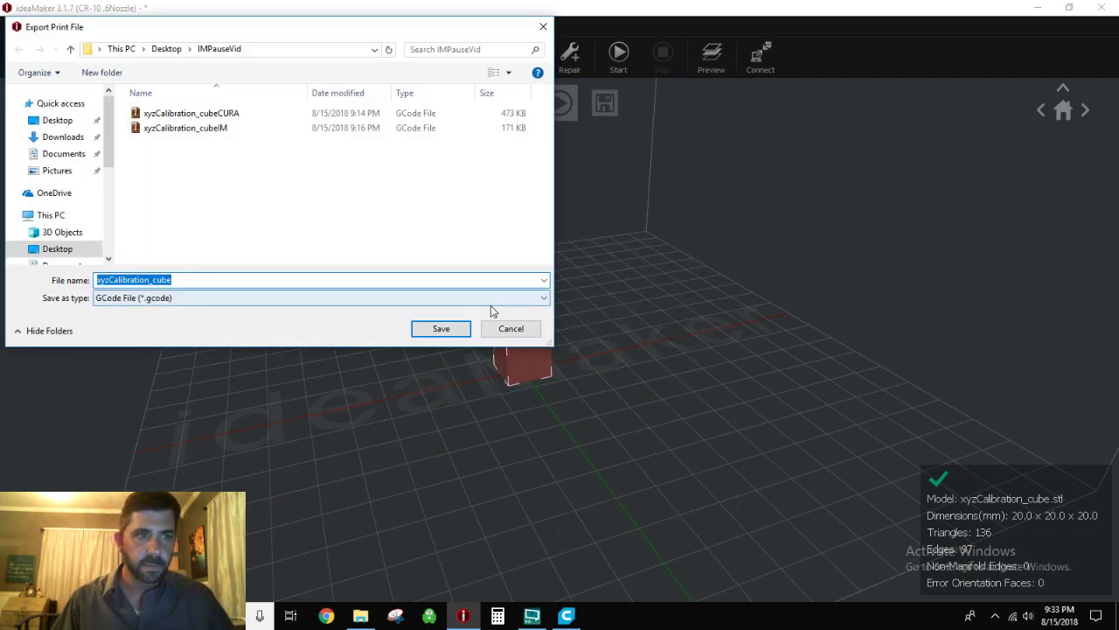
left_click(214, 128)
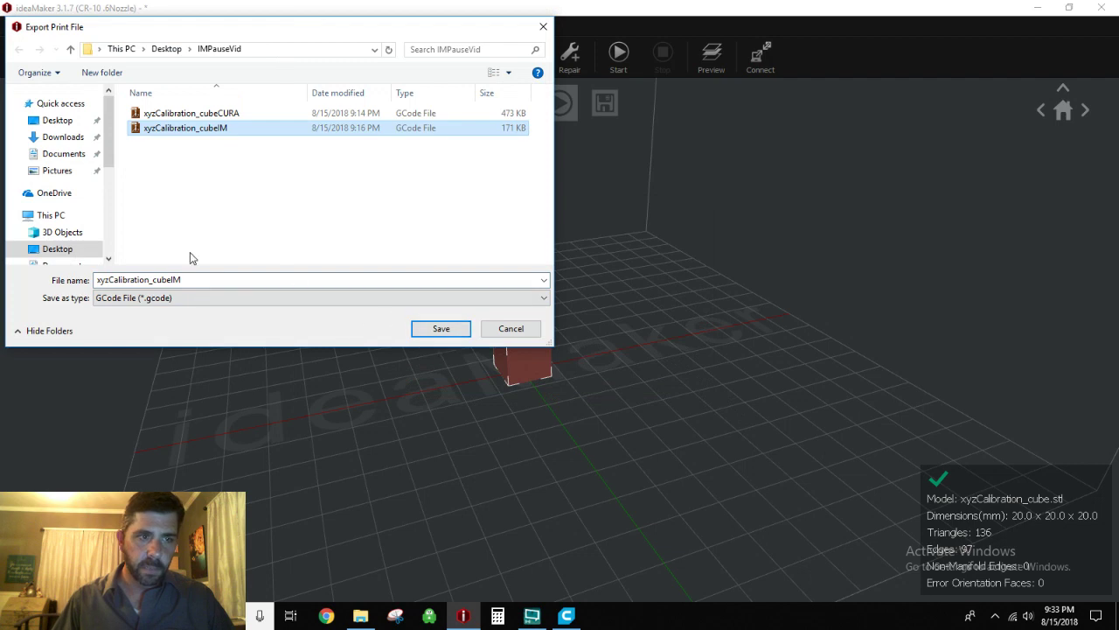
left_click(194, 280)
double_click(194, 280)
left_click(103, 279)
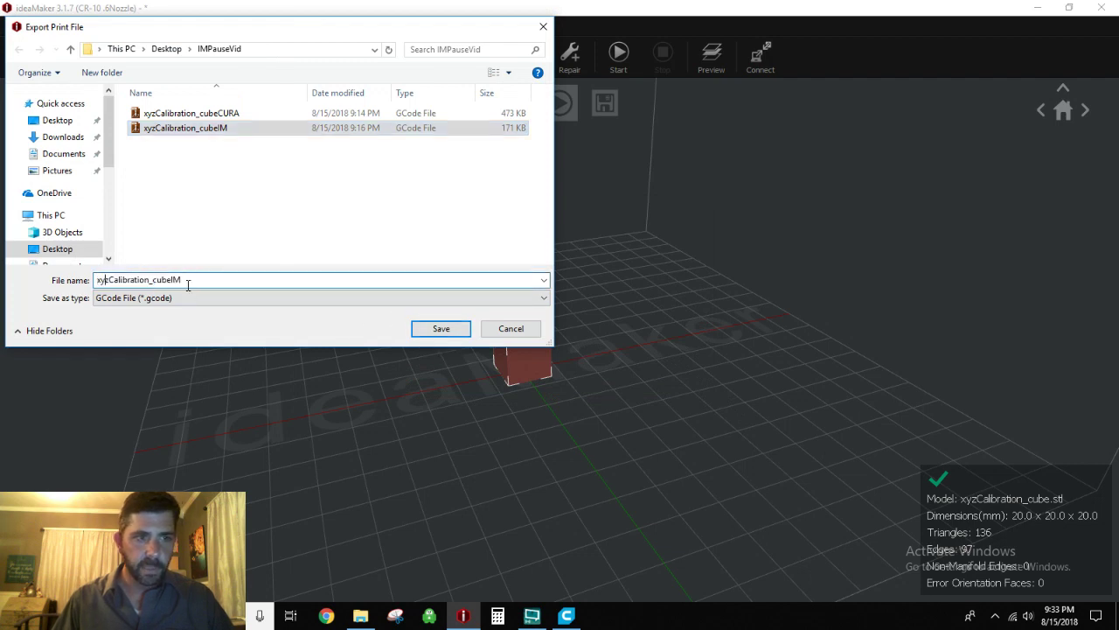
left_click(437, 327)
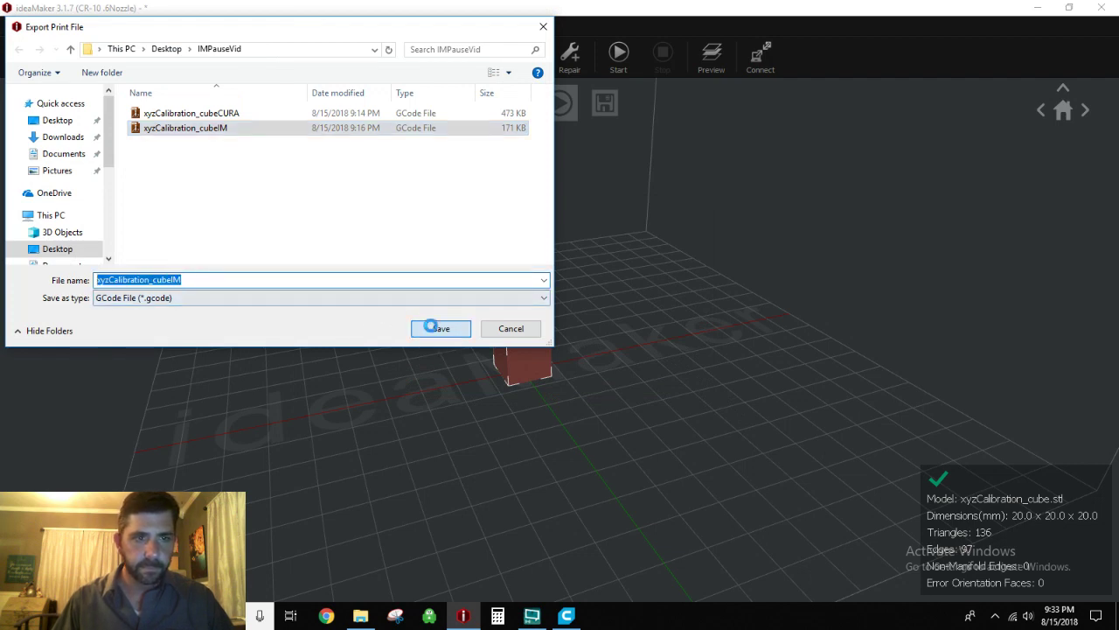
left_click(600, 313)
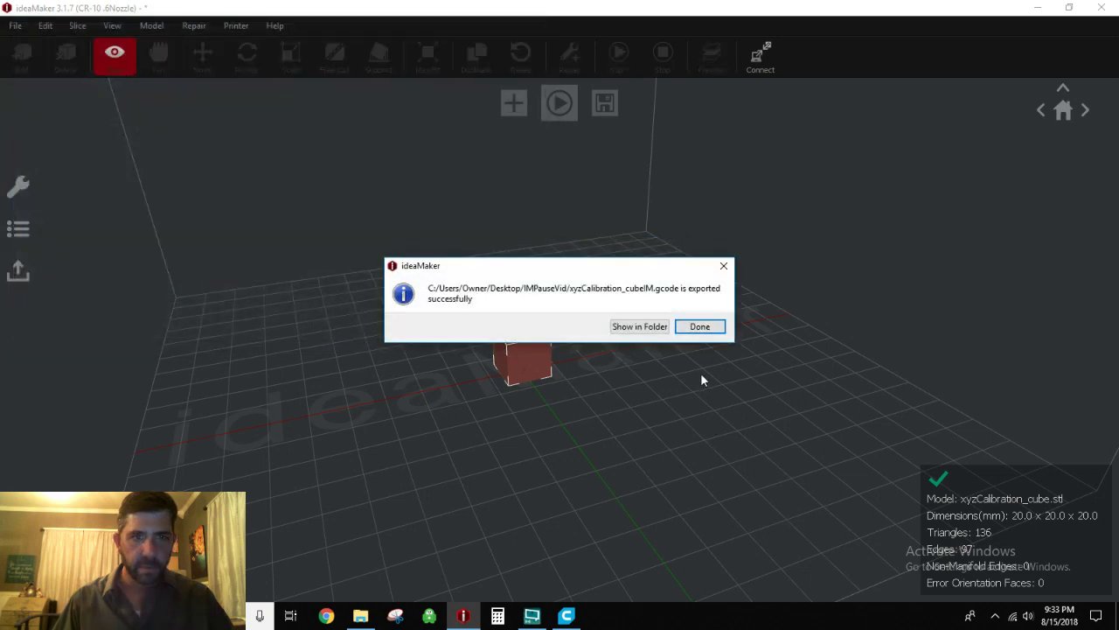
left_click(701, 326)
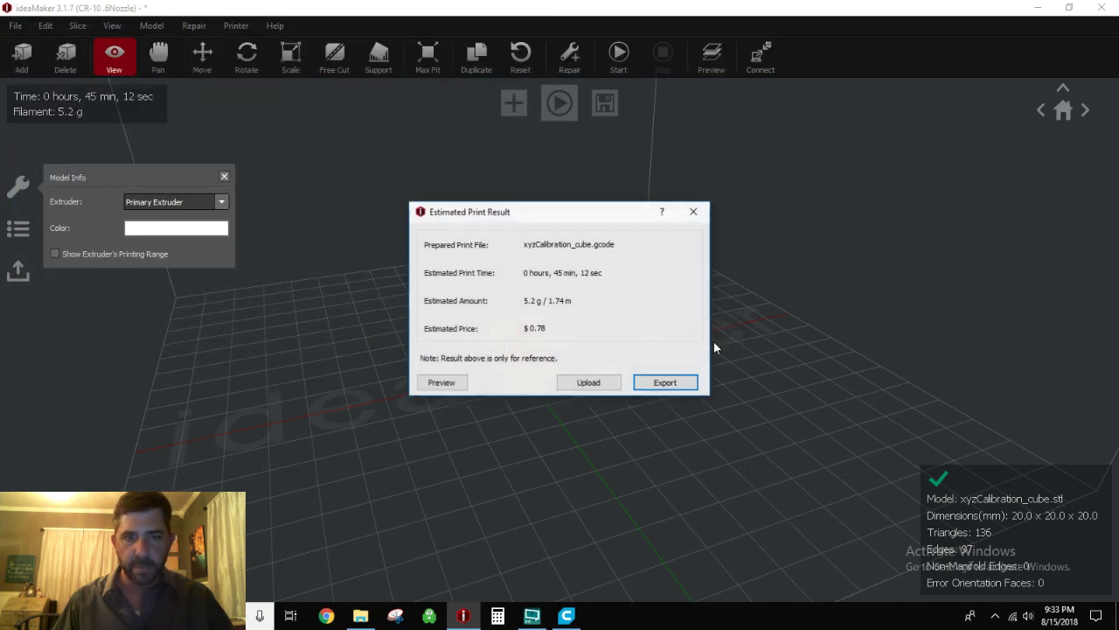
Step: Close the print estimate and minimize ideaMaker
left_click(694, 215)
left_click(1032, 7)
left_click(532, 615)
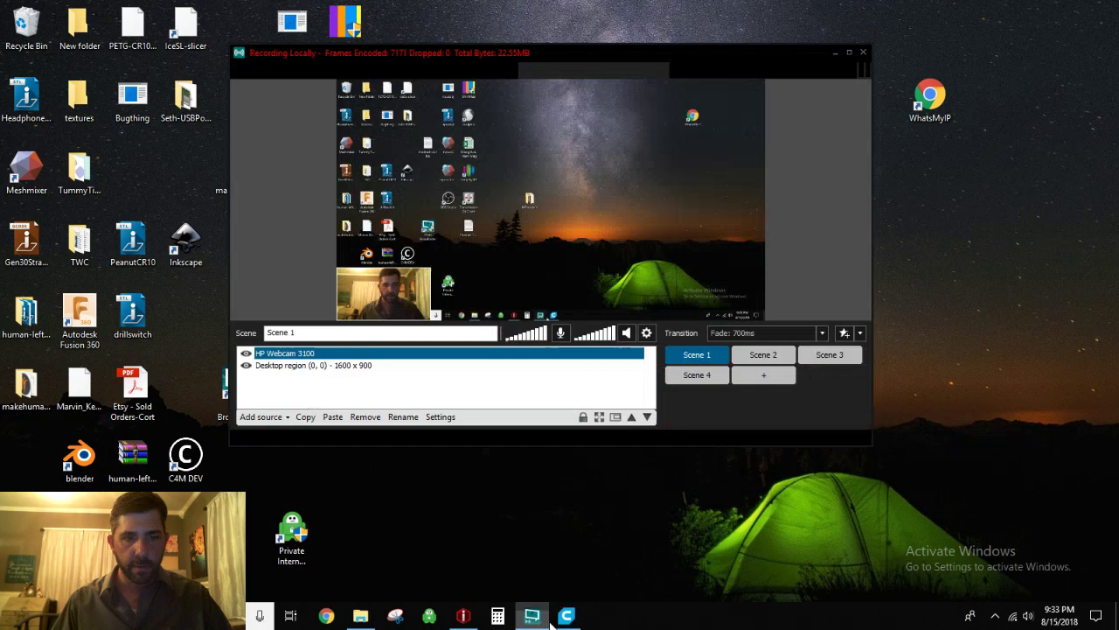
Step: Switch to Ultimaker Cura and zoom and orbit around the loaded cube
left_click(567, 616)
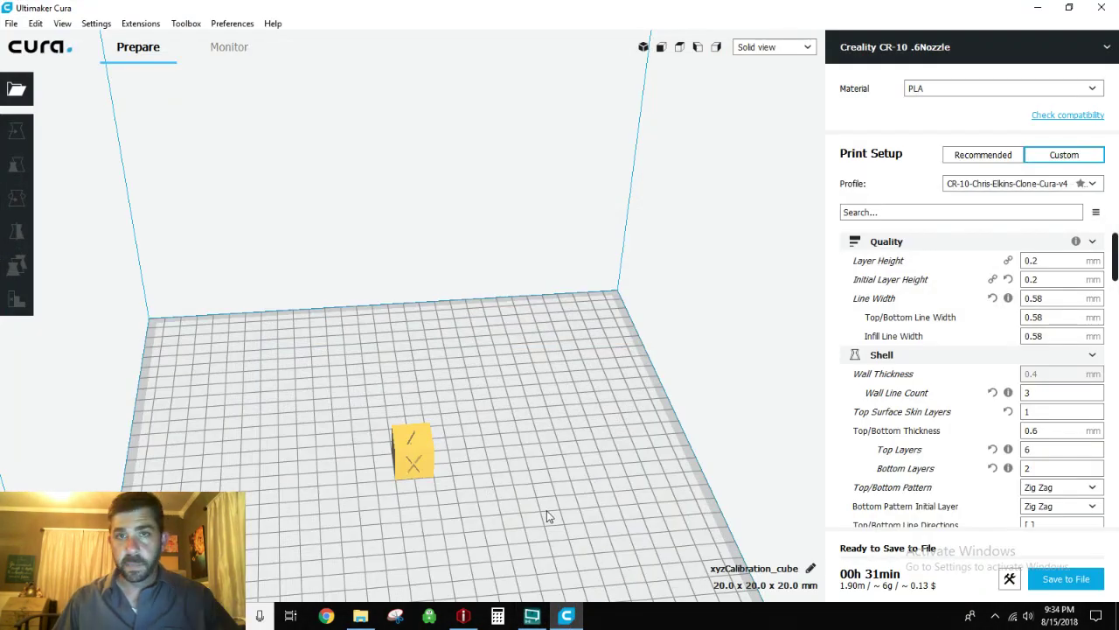
scroll(427, 543, "up", 5)
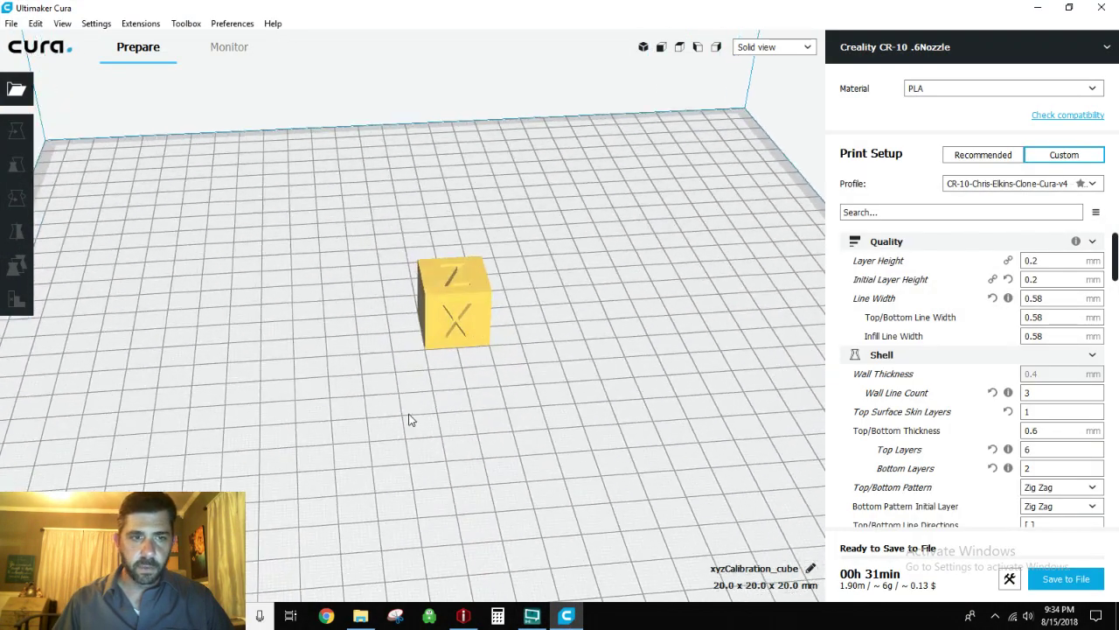
right_click_drag(338, 450, 415, 464)
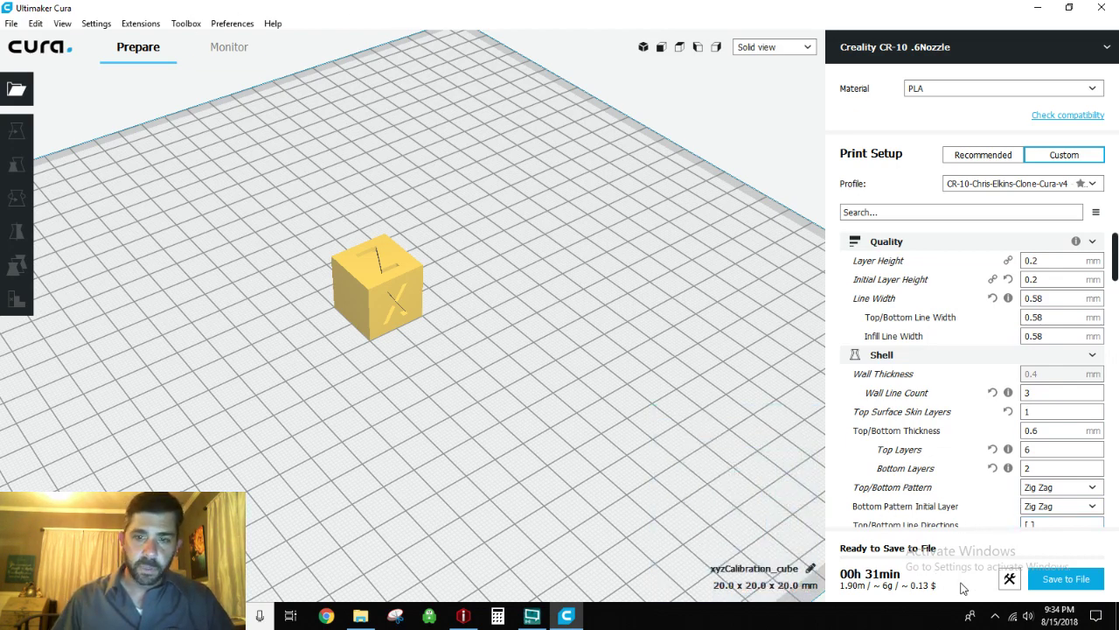
Step: In Modify G-Code post processing, remove the old Pause at height script and list available scripts
left_click(154, 28)
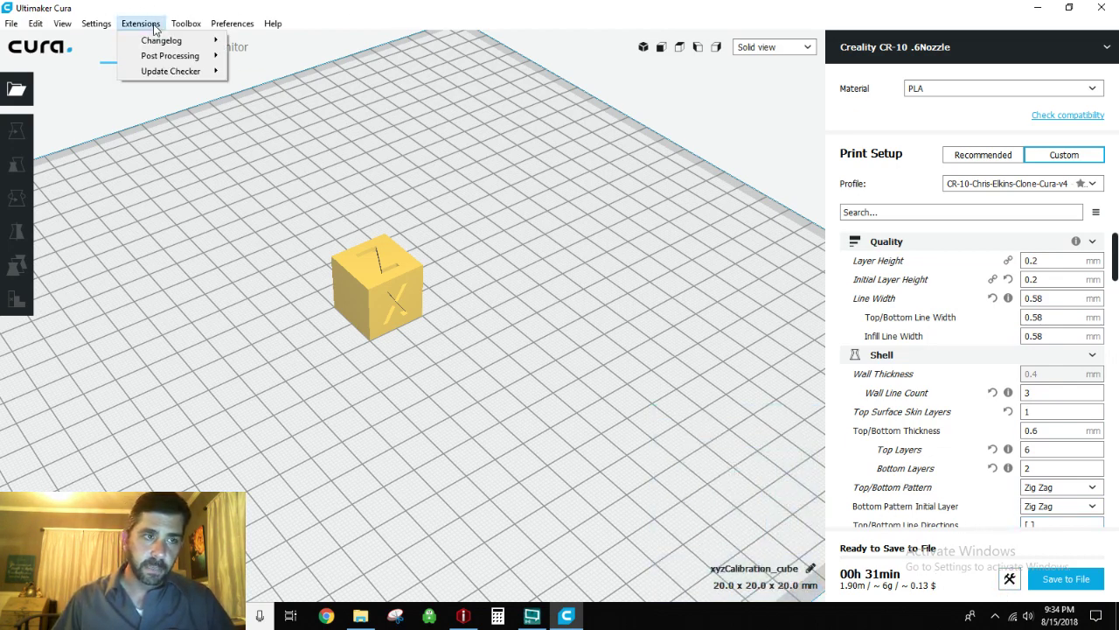
mouse_move(171, 59)
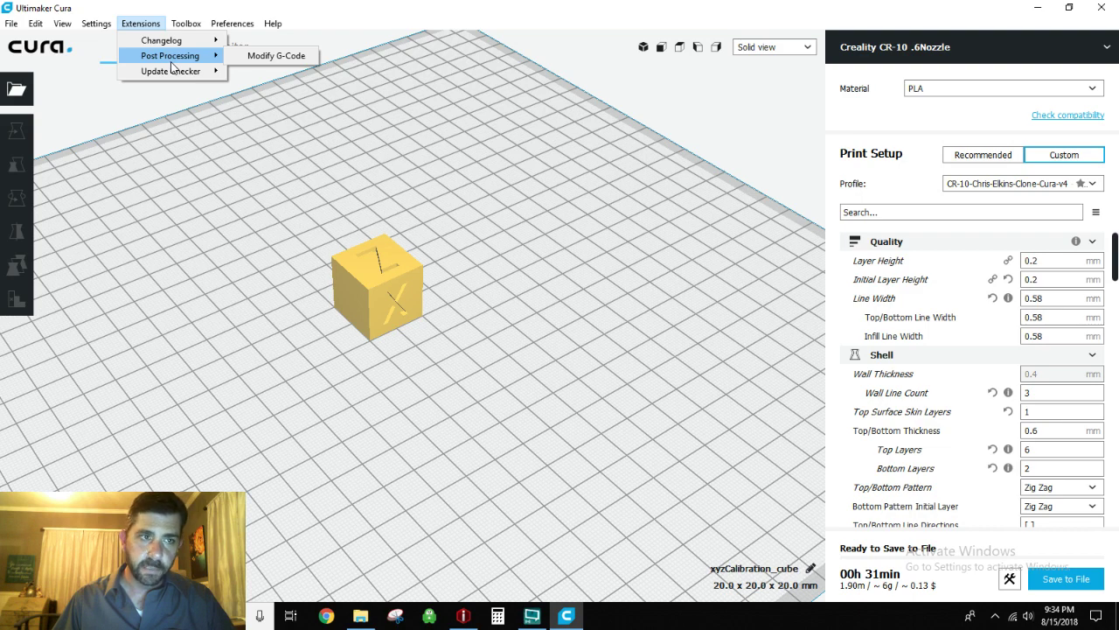
left_click(271, 56)
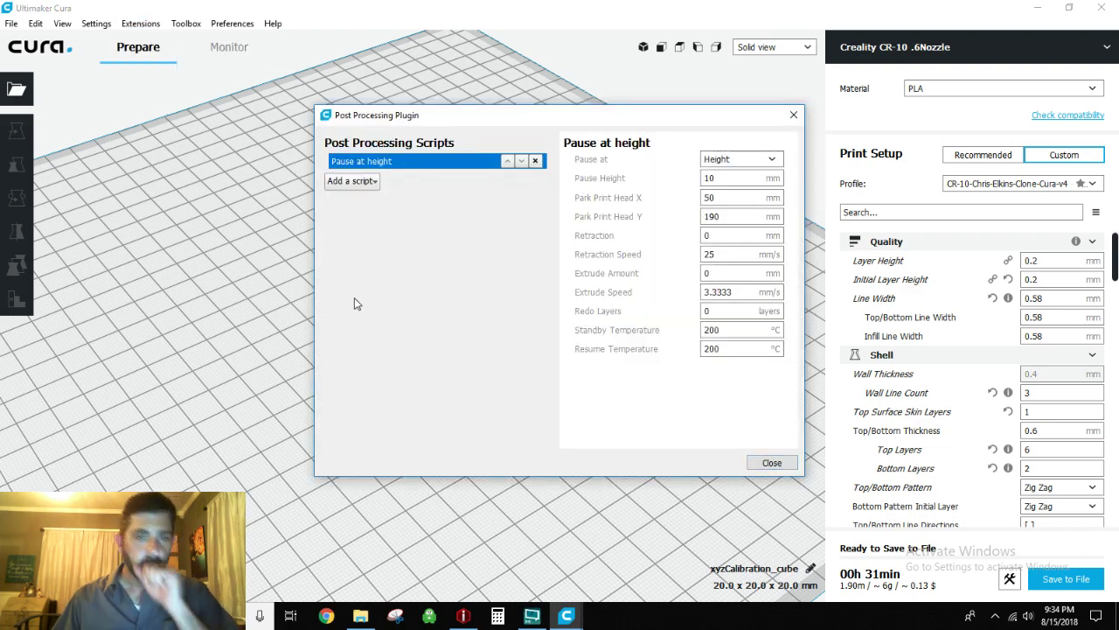
left_click(535, 161)
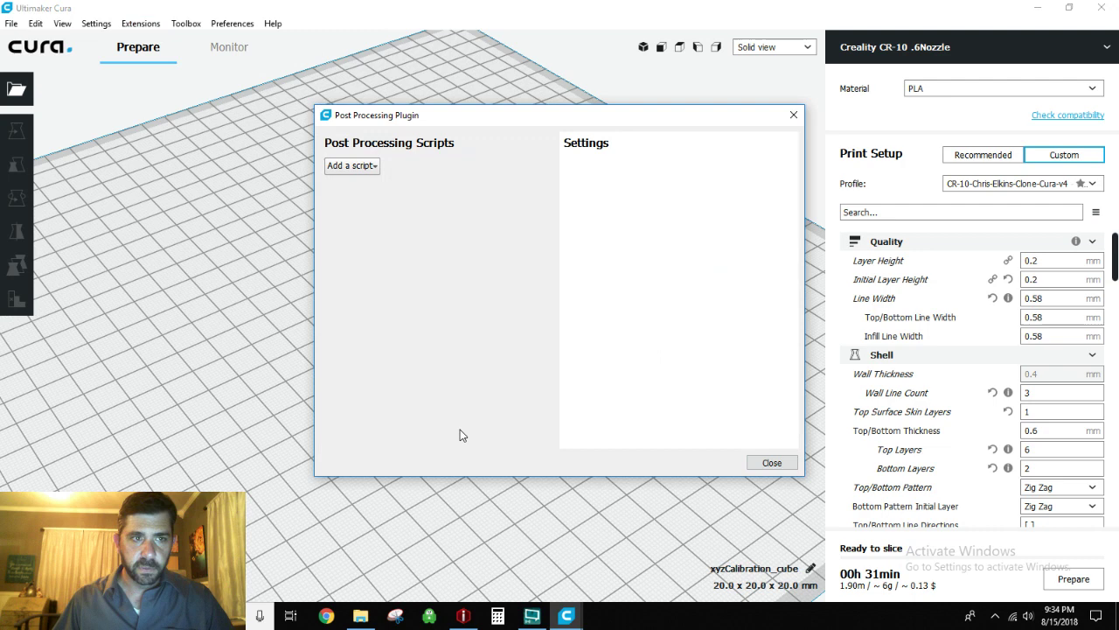
left_click(367, 168)
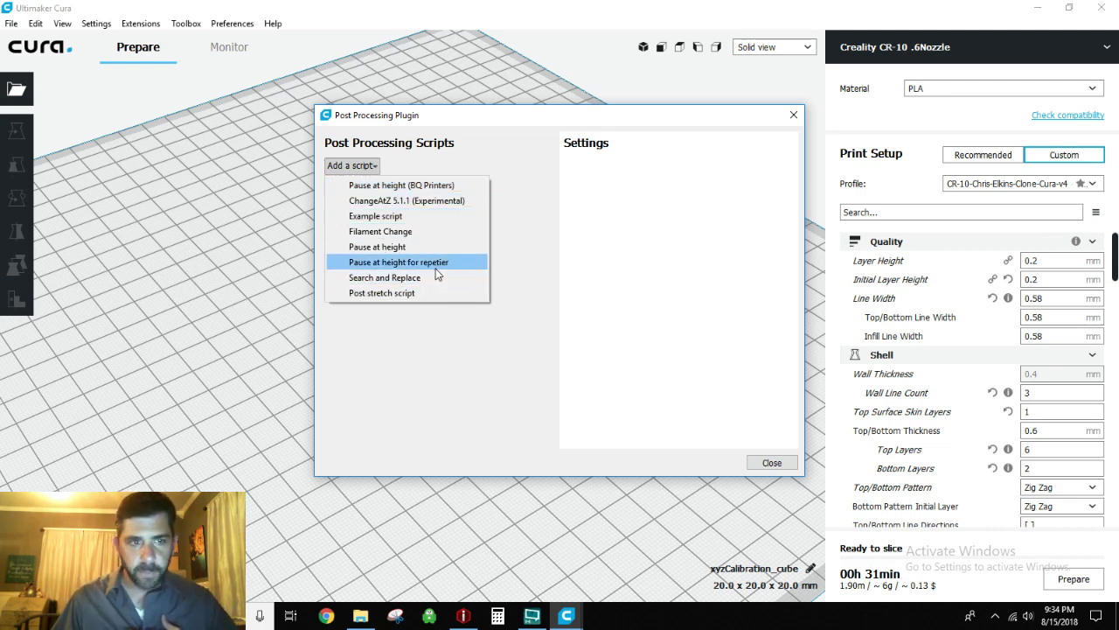
Step: Add a height-triggered Pause at height script pausing at 10 mm, parking at X 50
left_click(383, 247)
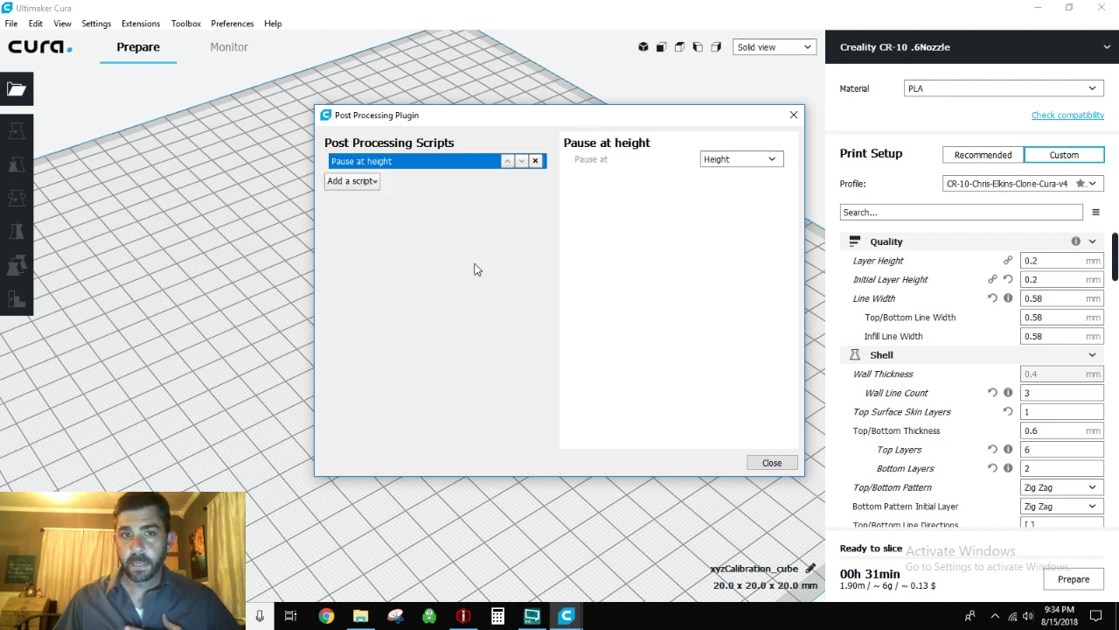
left_click(760, 158)
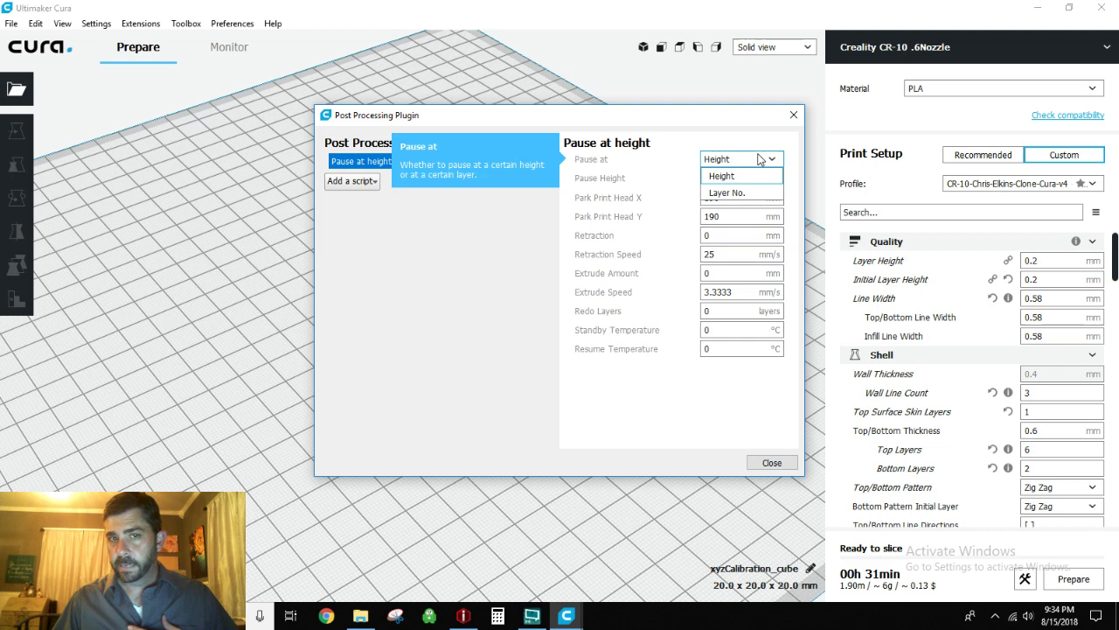
left_click(758, 158)
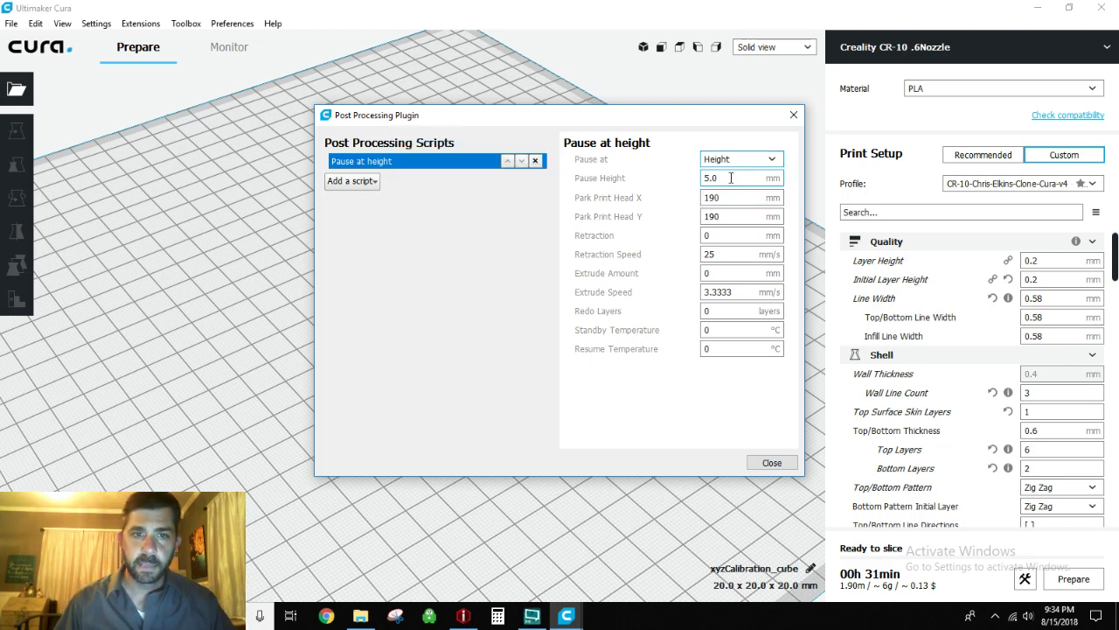
left_click_drag(722, 179, 697, 181)
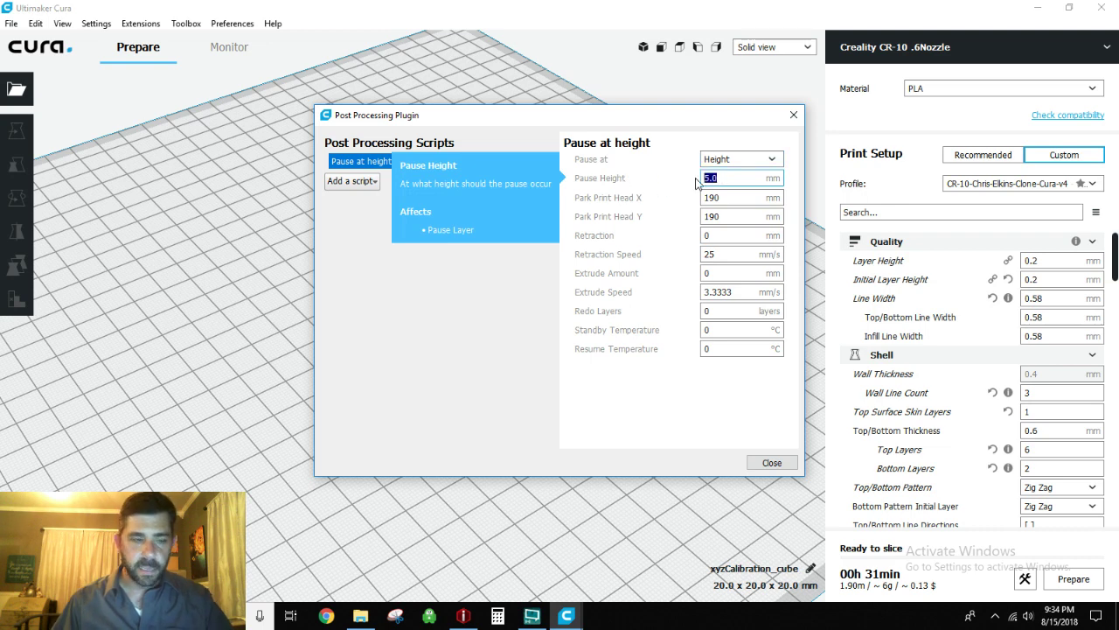
type("10")
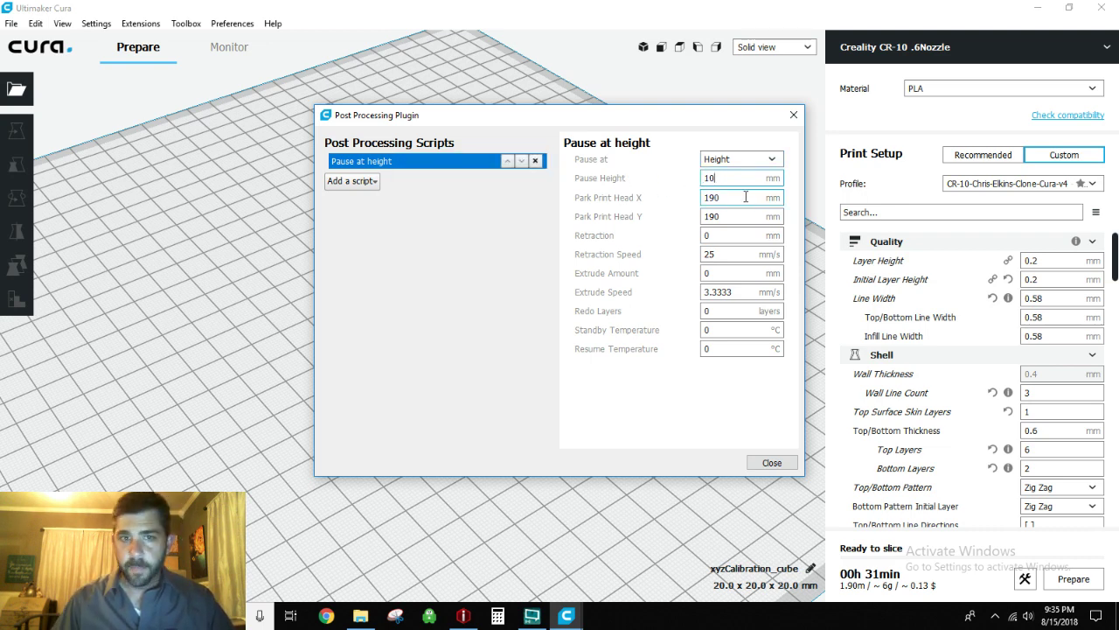
key("Tab")
type("5")
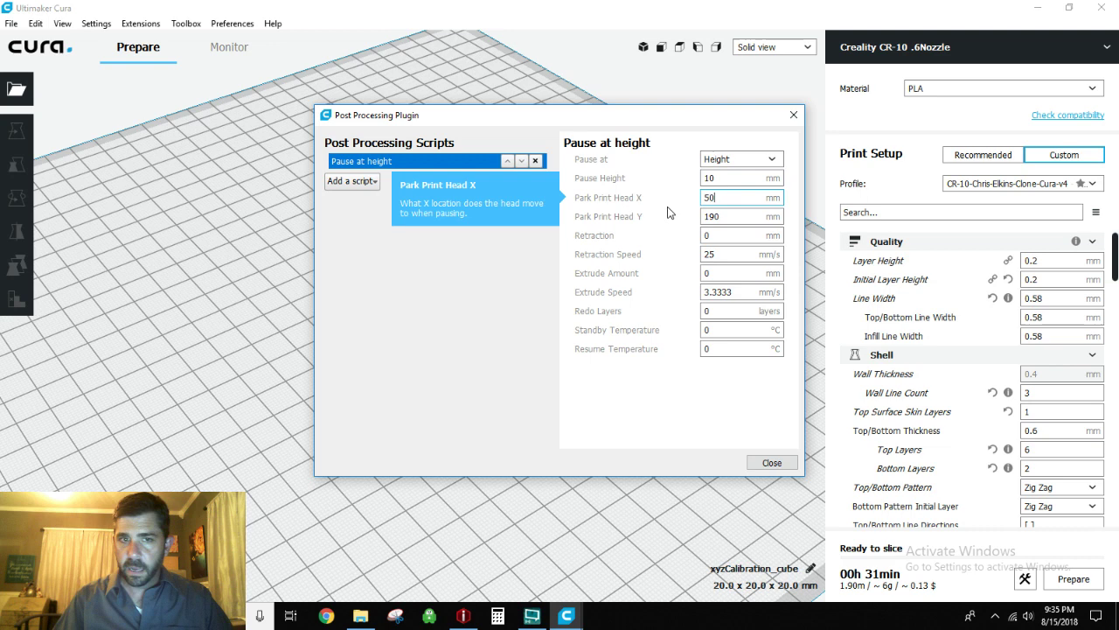
left_click(734, 217)
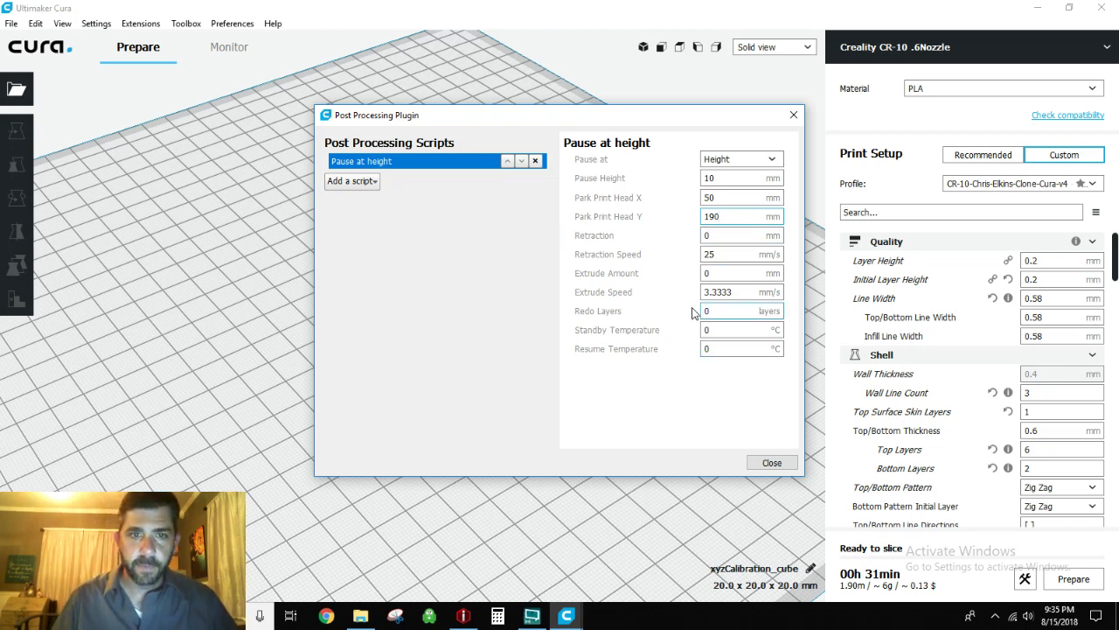
Step: Set Standby and Resume Temperature to 200 °C, then close the post-processing window
left_click(746, 235)
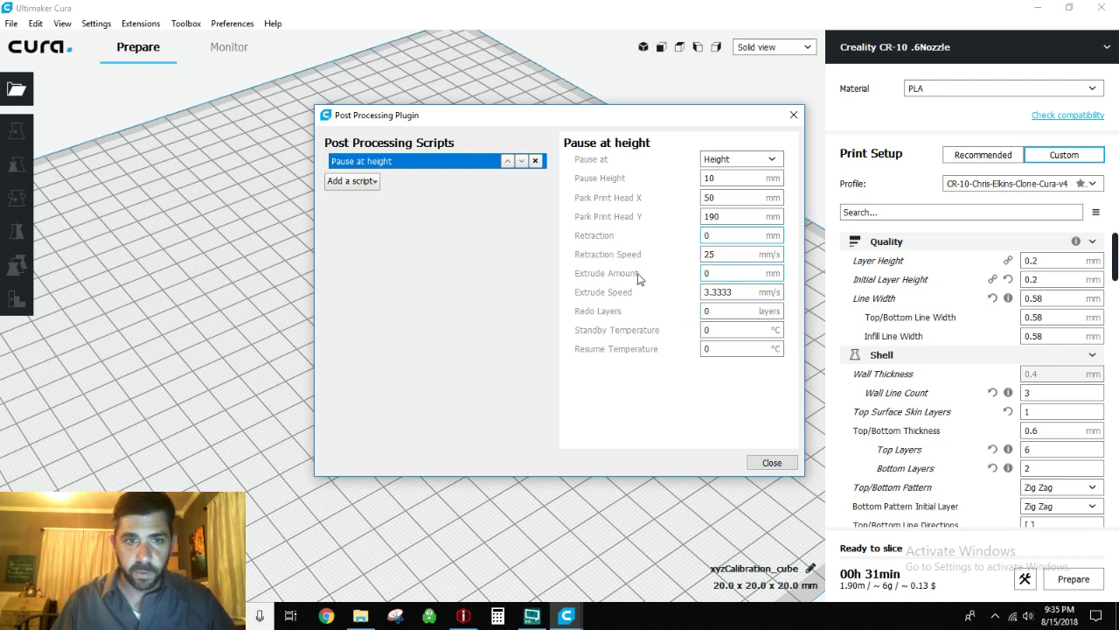
left_click(726, 273)
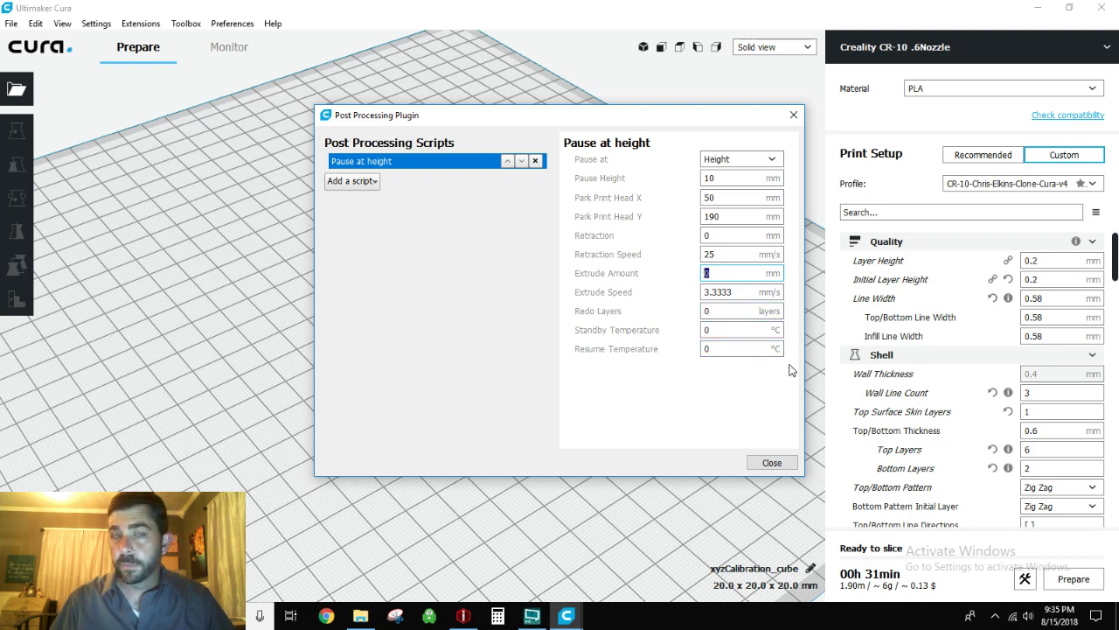
left_click(718, 310)
key("Tab")
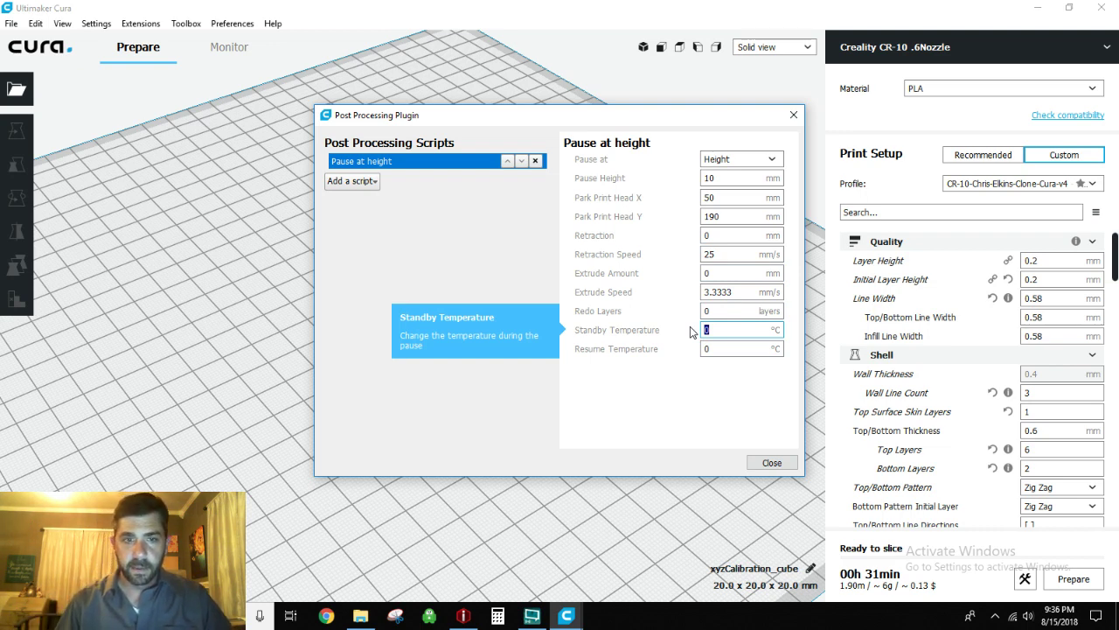
left_click(731, 327)
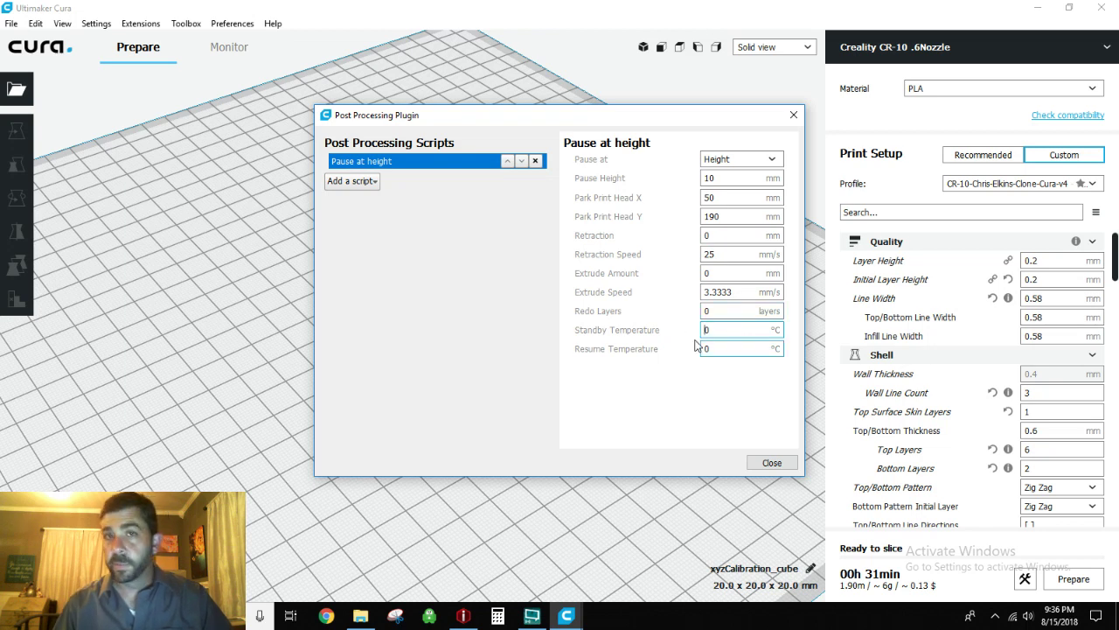
double_click(713, 329)
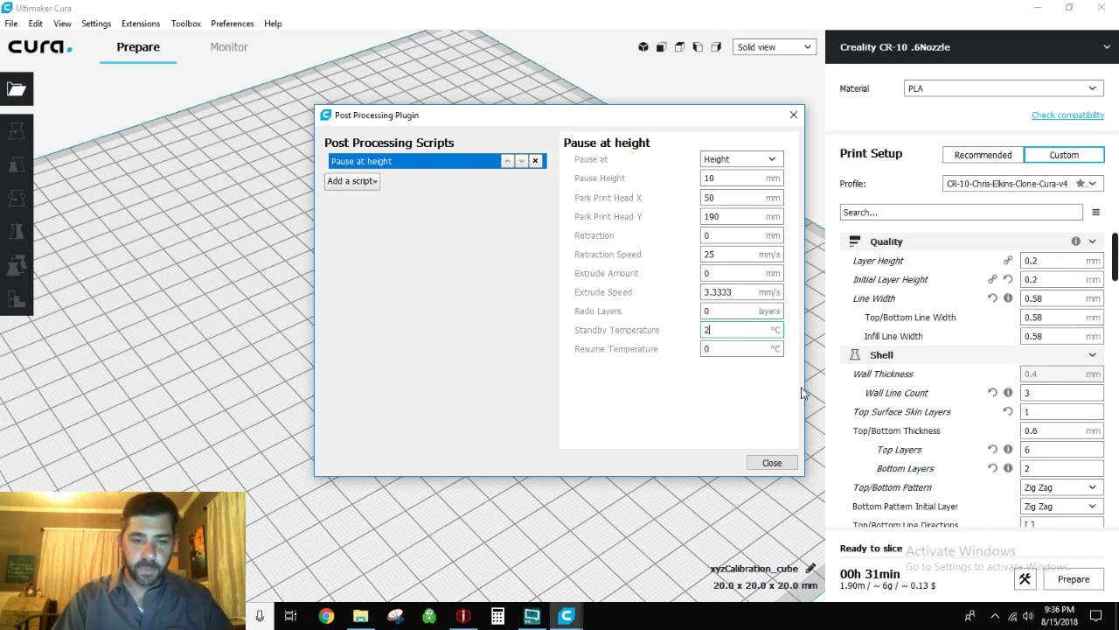
type("200")
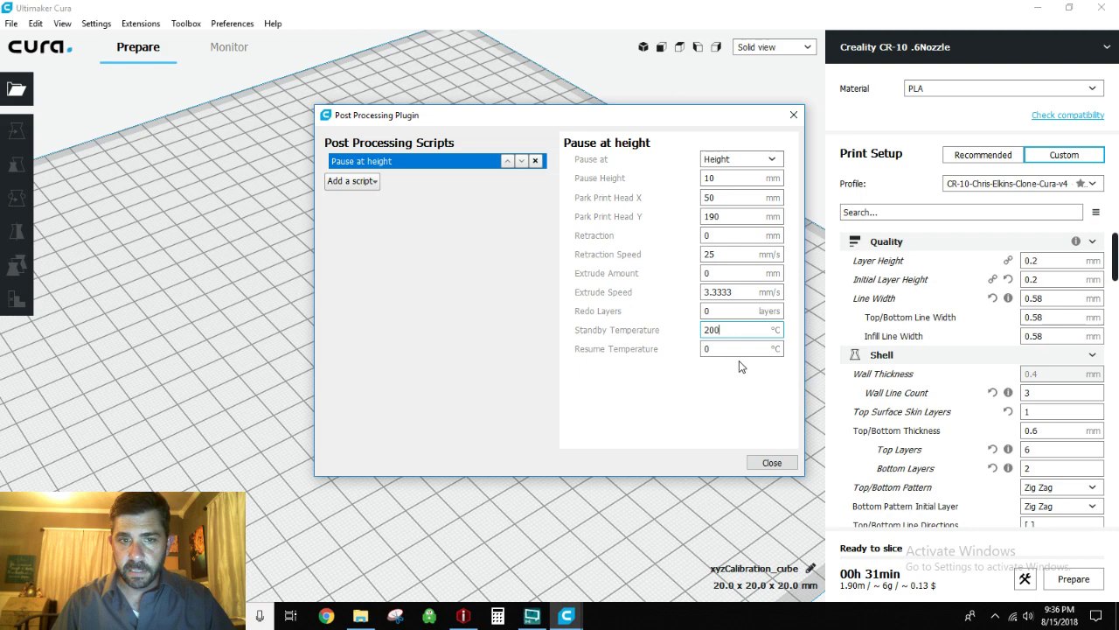
type("200")
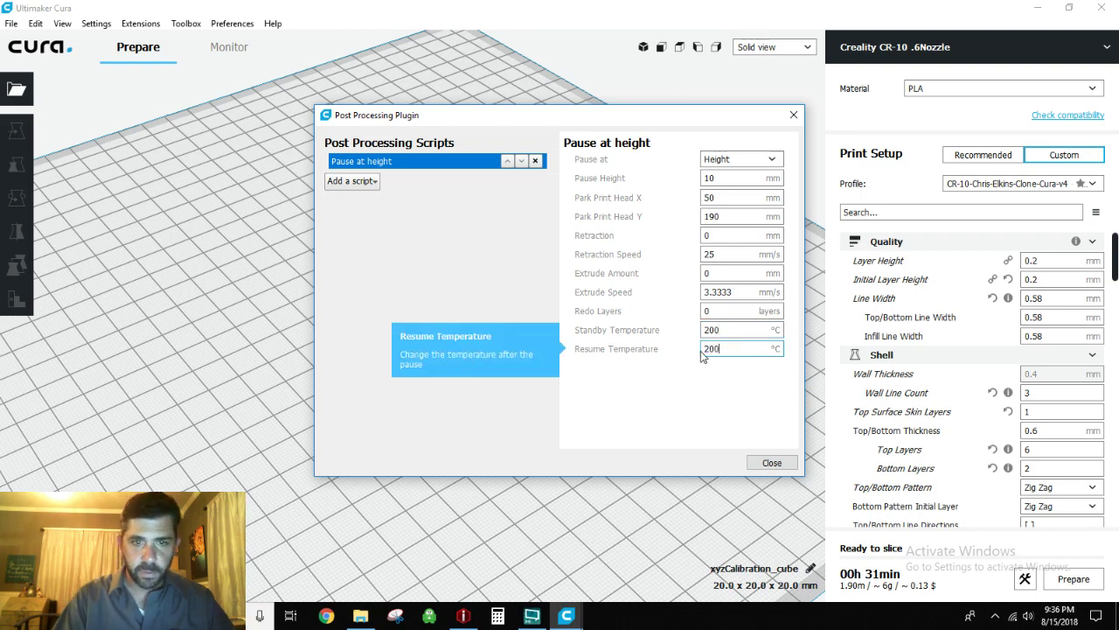
left_click(773, 463)
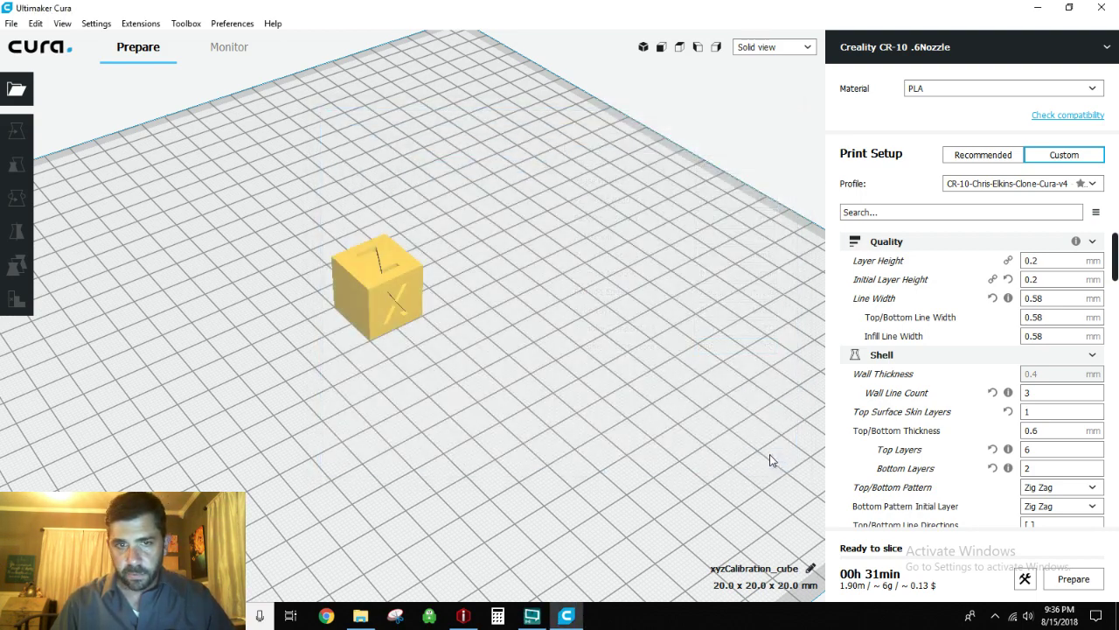
Step: Slice and save over xyzCalibration_cubeCURA.gcode, then minimize Cura to the desktop
left_click(1090, 590)
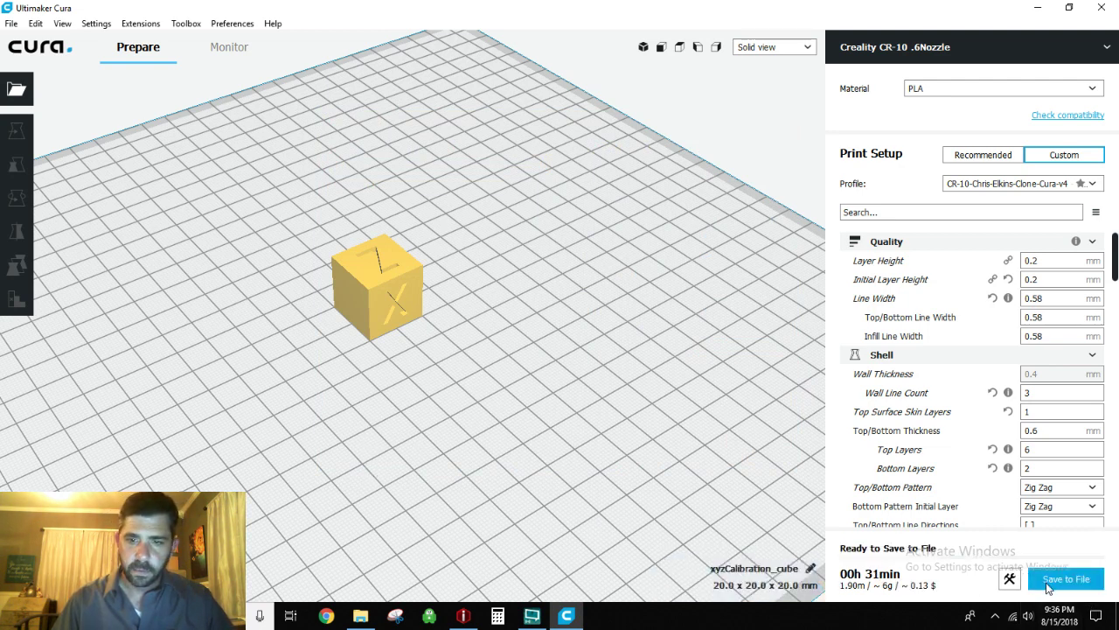
left_click(1065, 579)
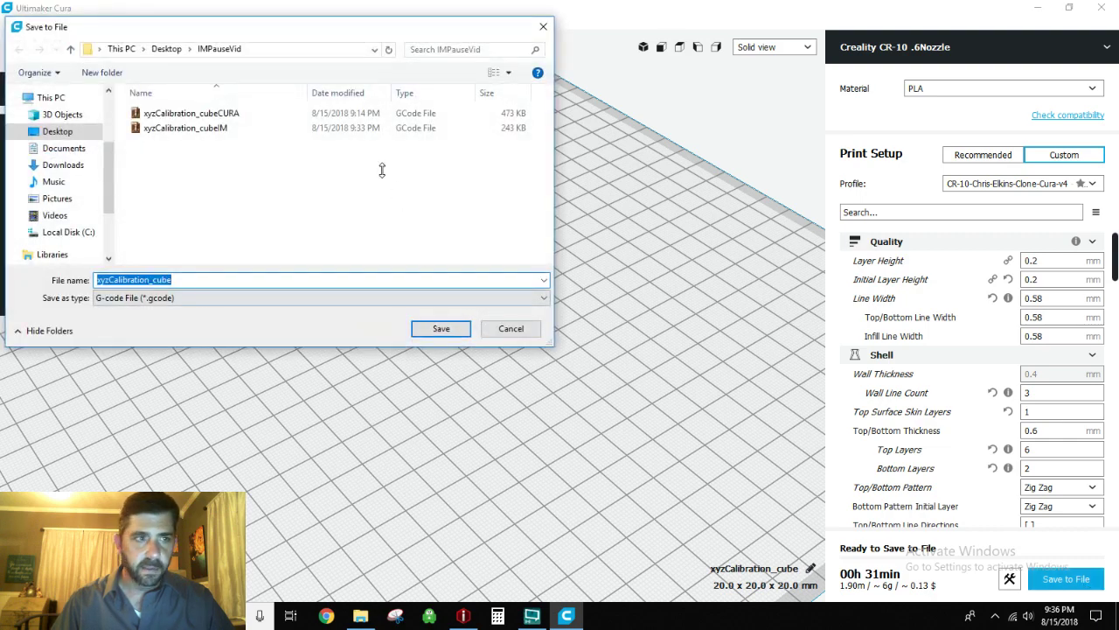
left_click(211, 120)
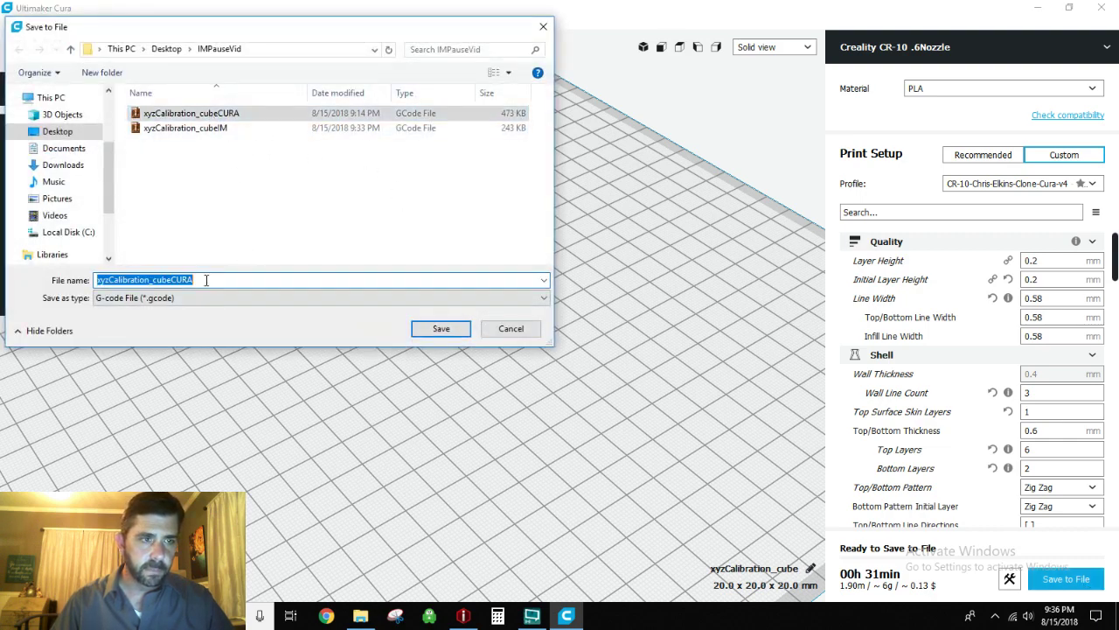
left_click(440, 328)
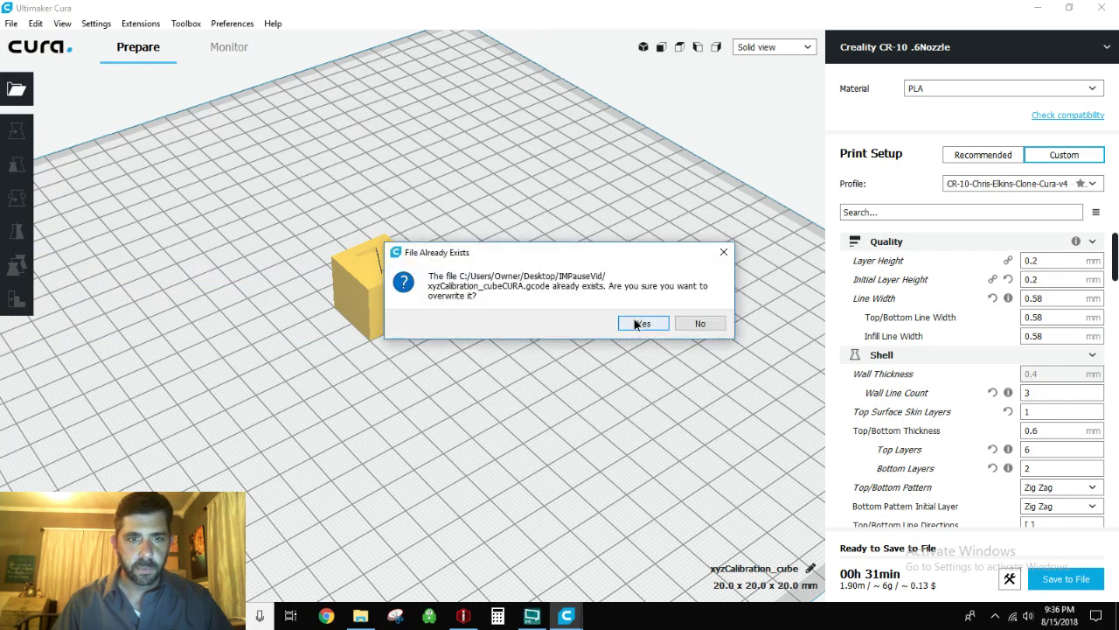
left_click(636, 322)
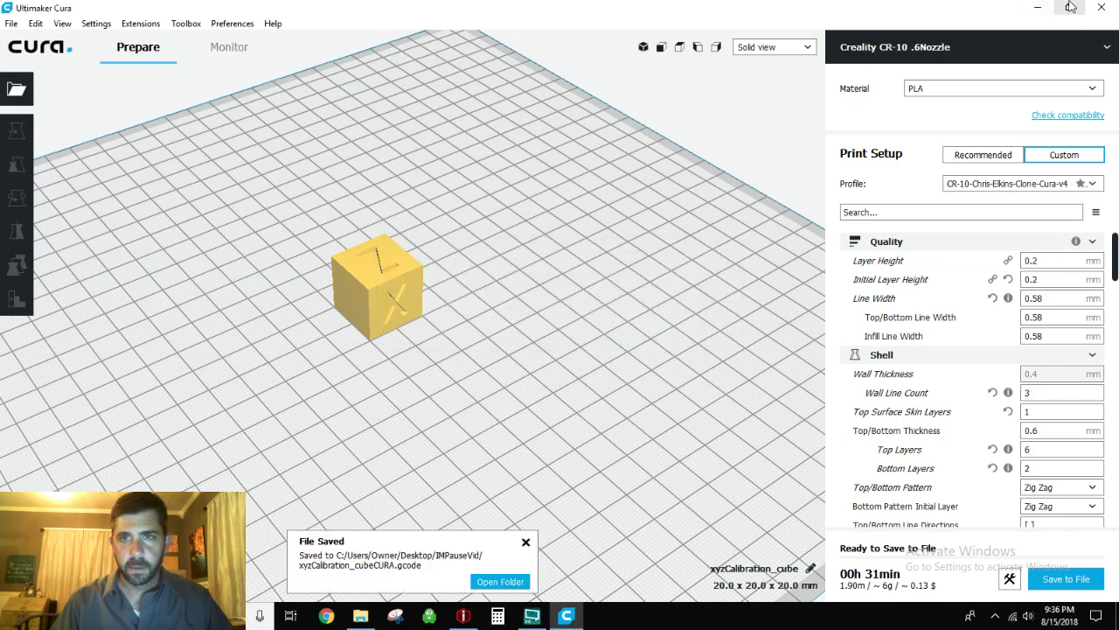
left_click(1038, 7)
left_click(826, 39)
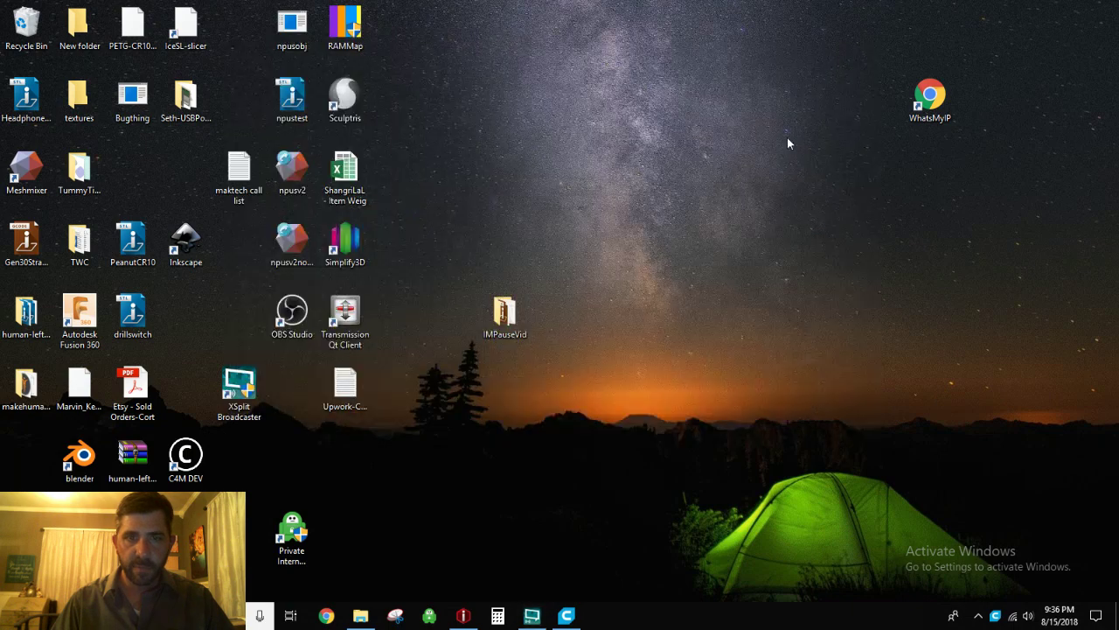
Step: Open xyzCalibration_cubeIM from IMPauseVid in Notepad and move it to the right
double_click(505, 315)
left_click(360, 230)
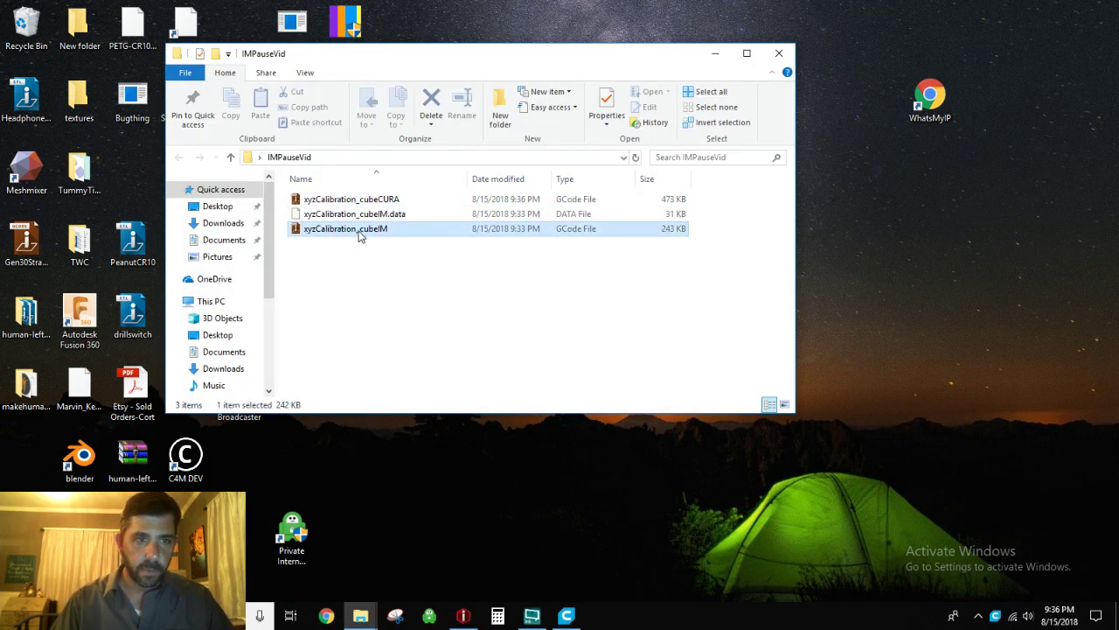
right_click(359, 231)
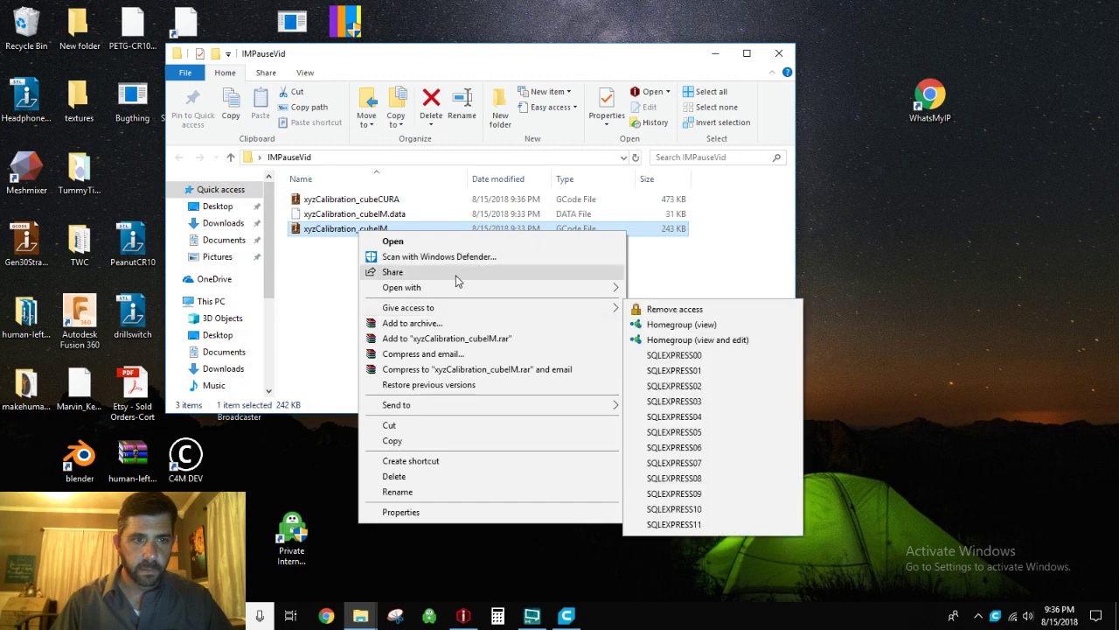
mouse_move(464, 295)
left_click(656, 306)
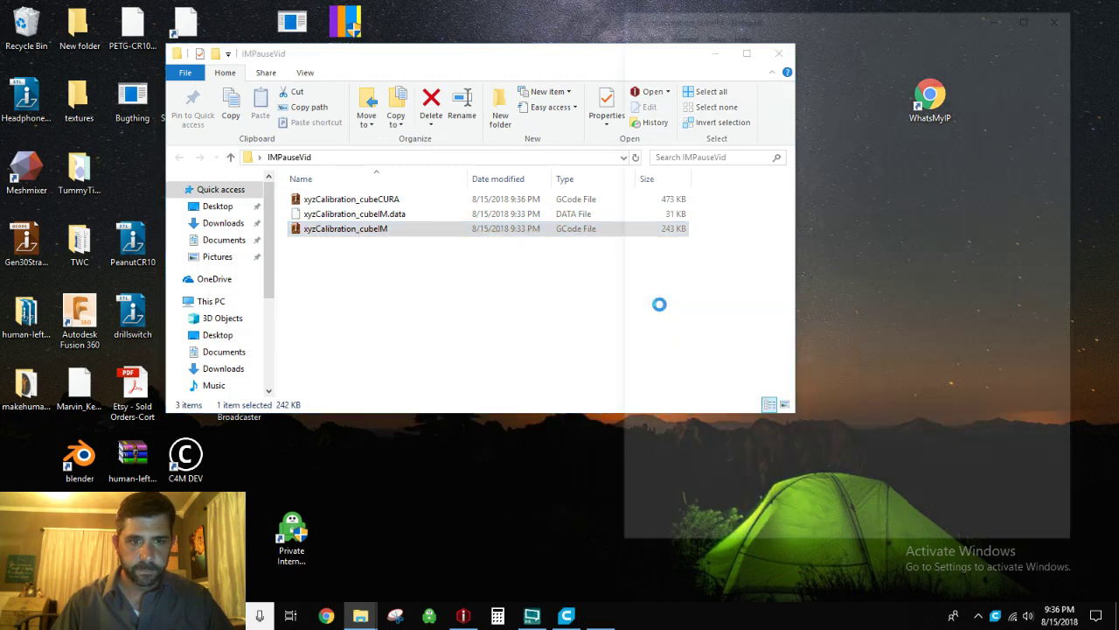
left_click_drag(862, 23, 934, 25)
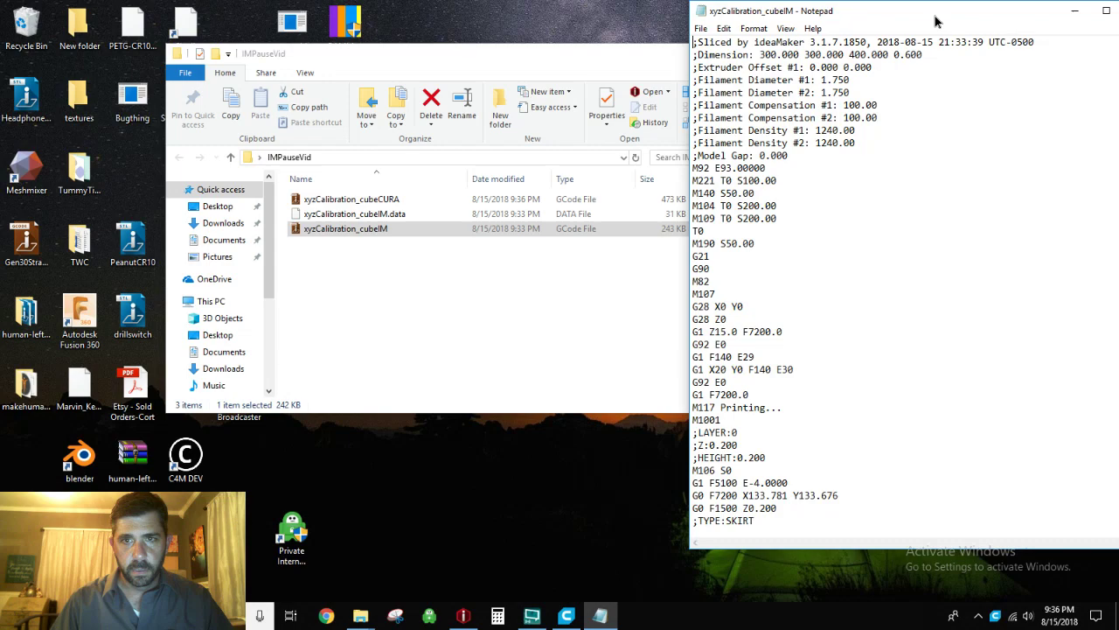
left_click_drag(936, 21, 969, 21)
Step: Open xyzCalibration_cubeCURA in Notepad on the left and minimize the folder window
right_click(383, 203)
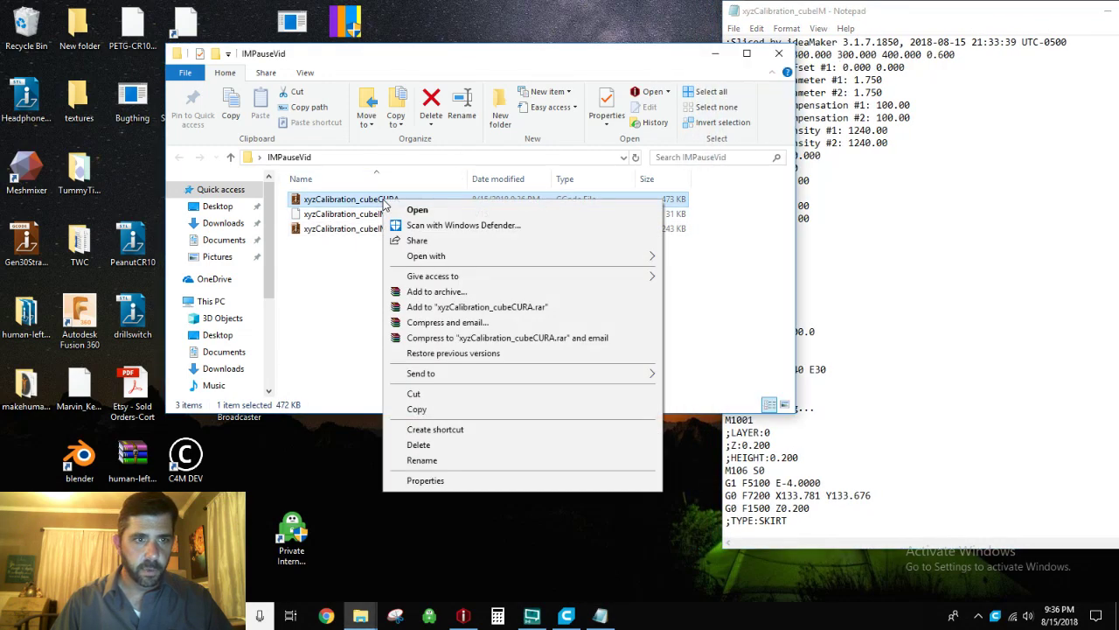
mouse_move(438, 256)
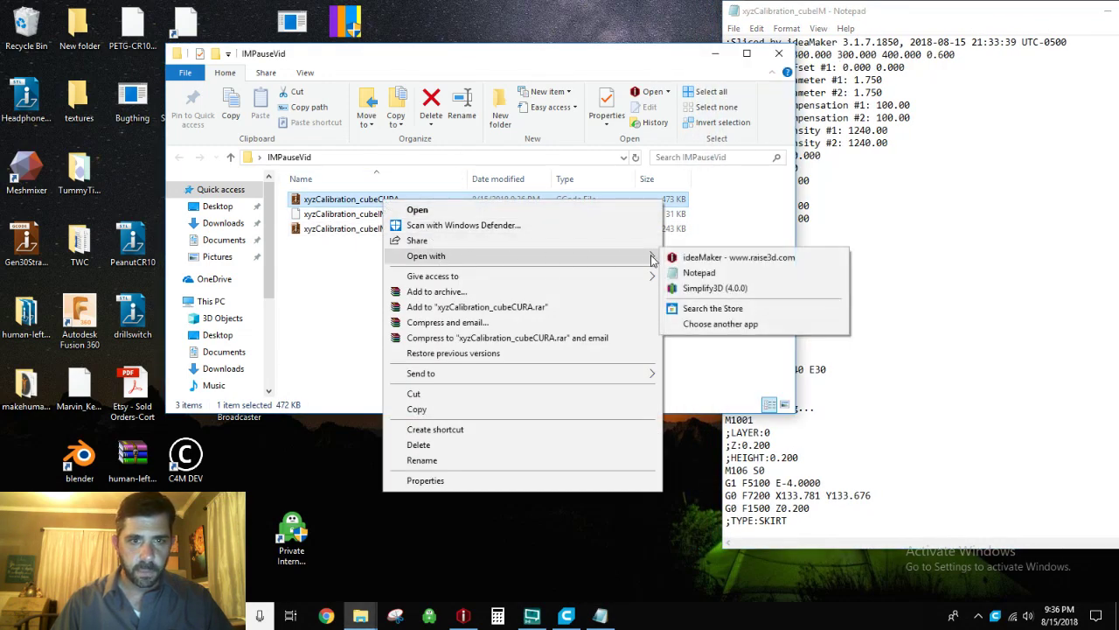
left_click(698, 273)
left_click_drag(894, 17, 537, 21)
left_click(740, 75)
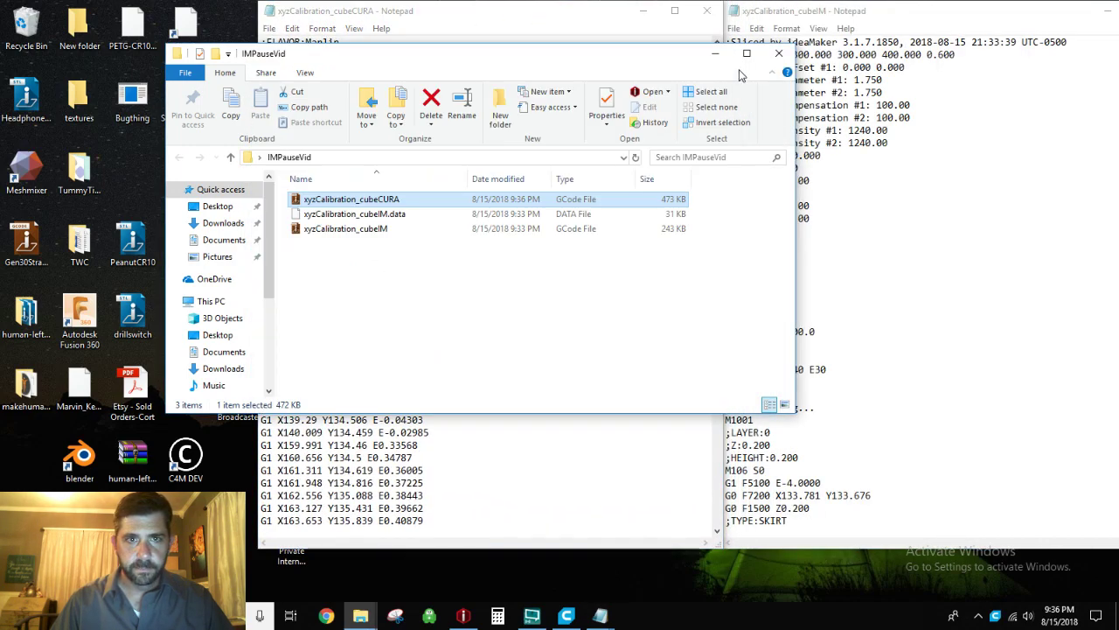
left_click(716, 53)
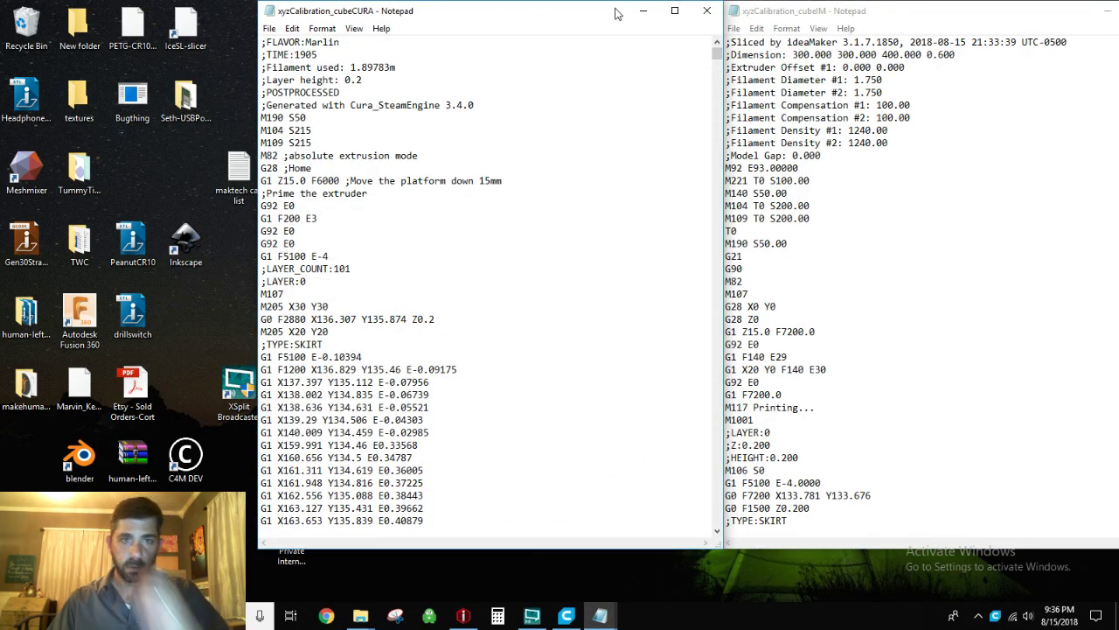
Step: Search the ideaMaker cube G-code for 'm2000' and select the M2000 pause line at layer 49
left_click_drag(616, 14, 605, 17)
right_click(900, 130)
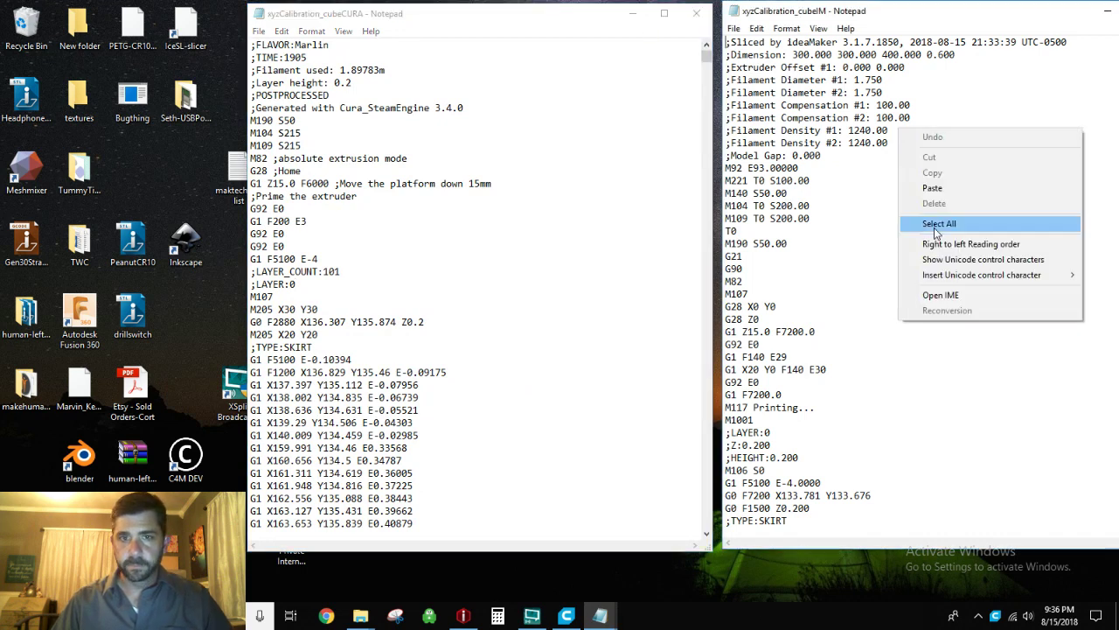
key("Escape")
key("ctrl+f")
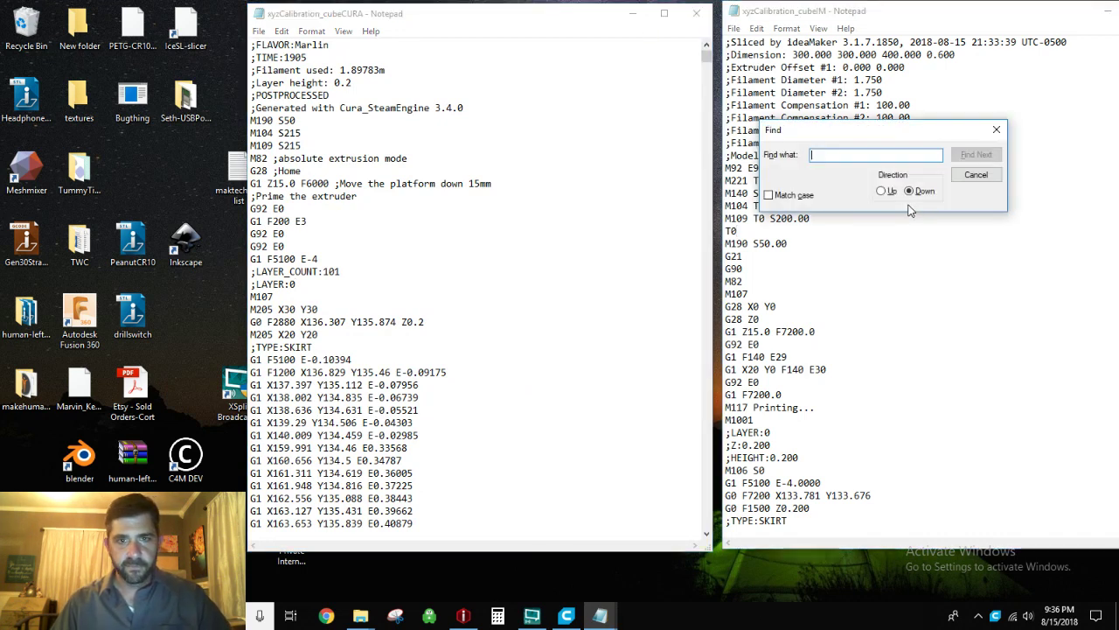
type("m200")
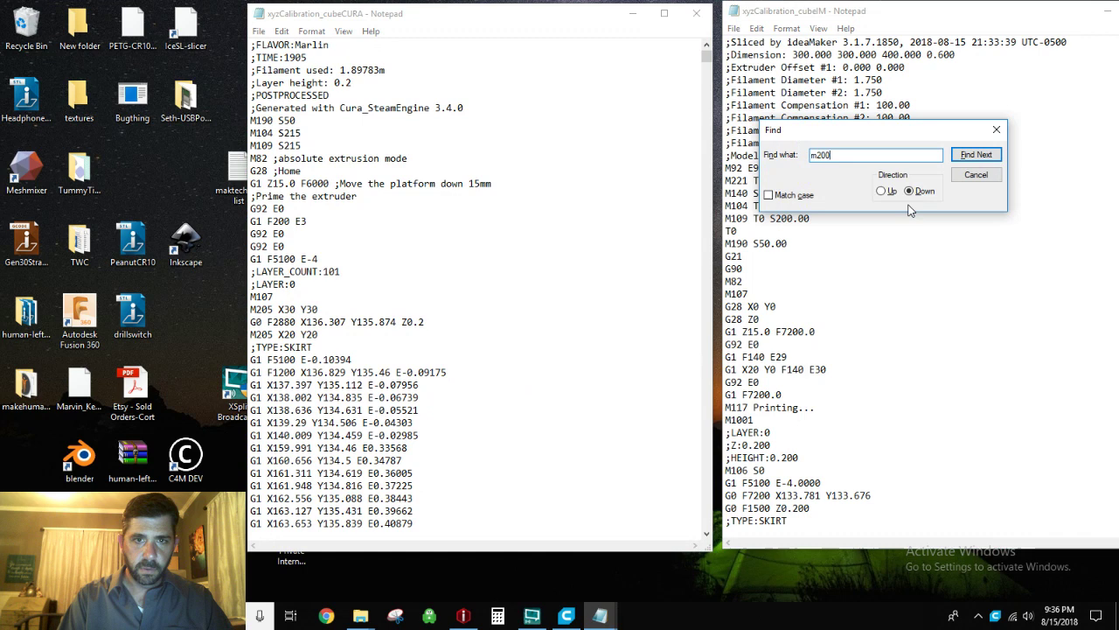
type("0")
key("Return")
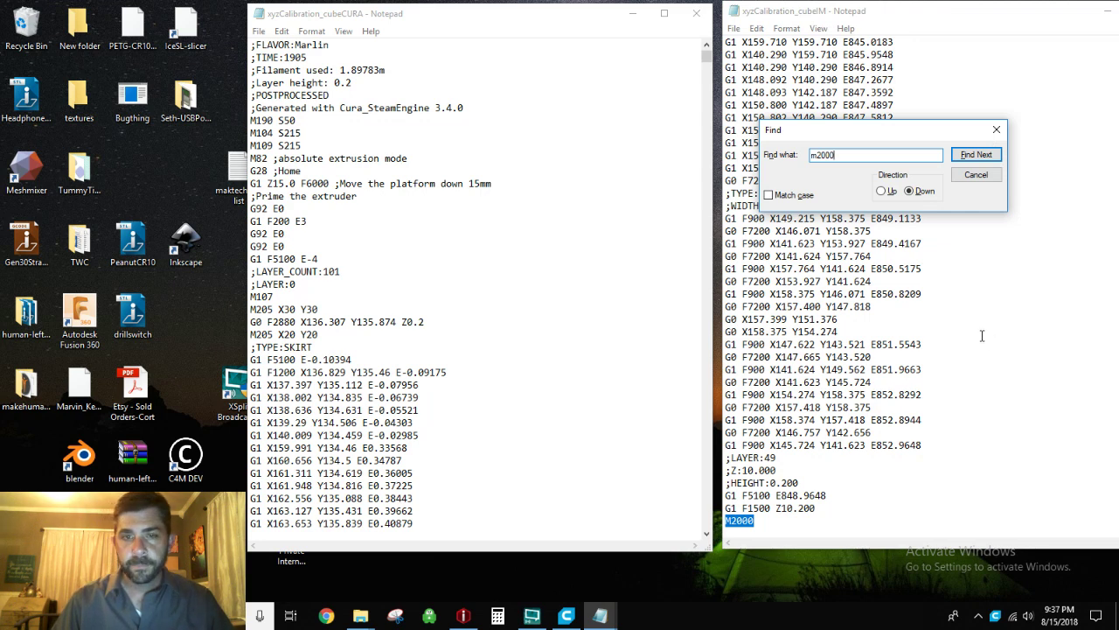
scroll(992, 342, "down", 3)
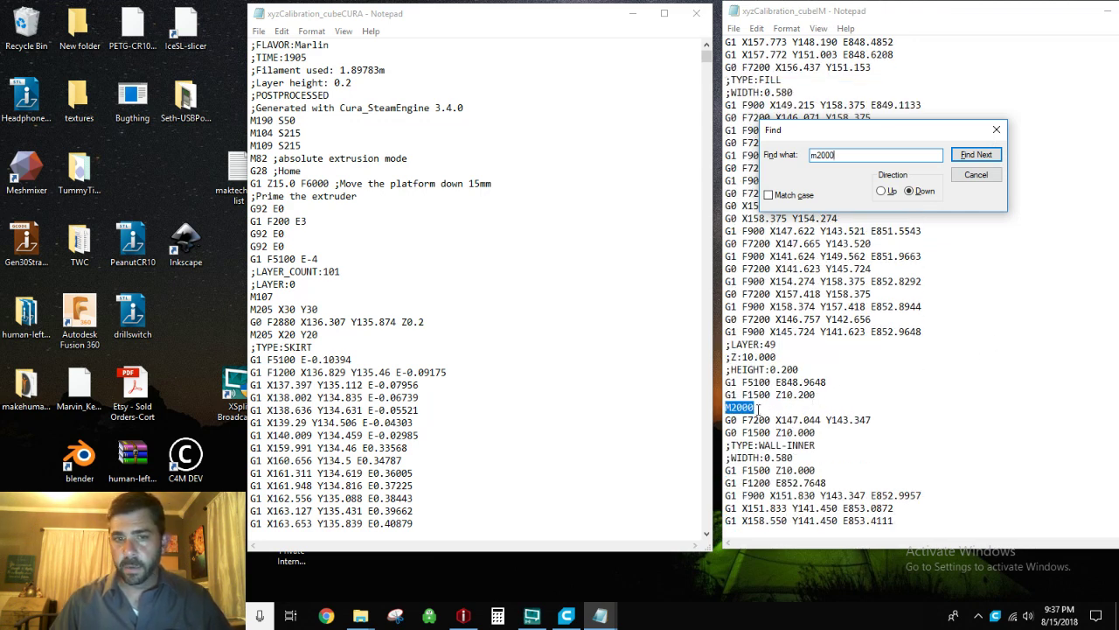
left_click_drag(758, 408, 726, 408)
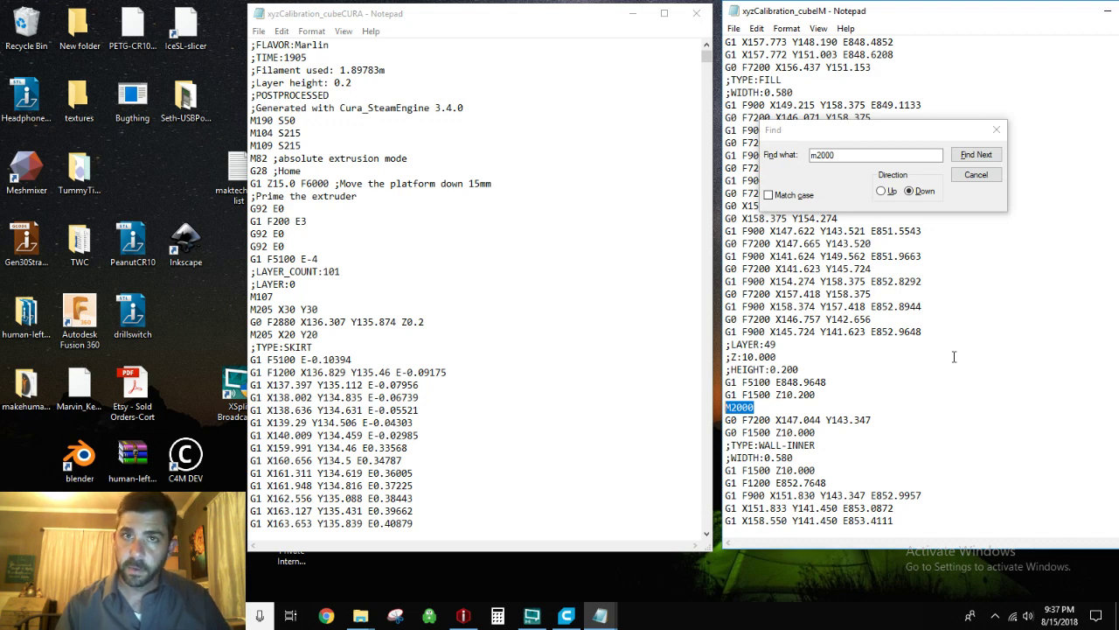
Step: Find the PauseAtHeight script block in the Cura G-code by searching for 'pause'
left_click(511, 322)
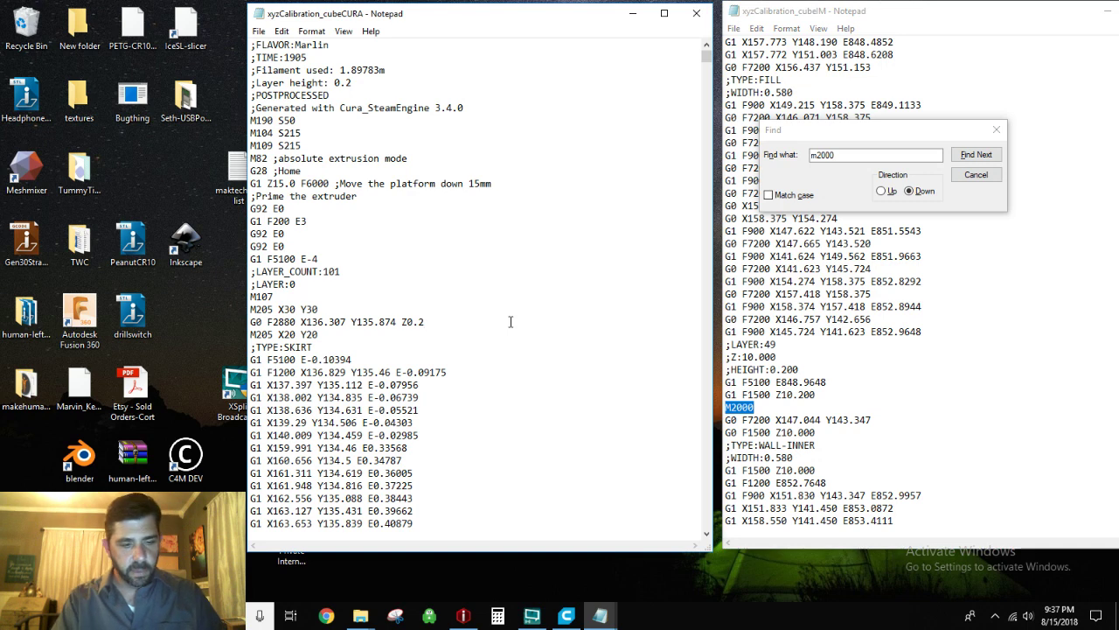
key("ctrl+f")
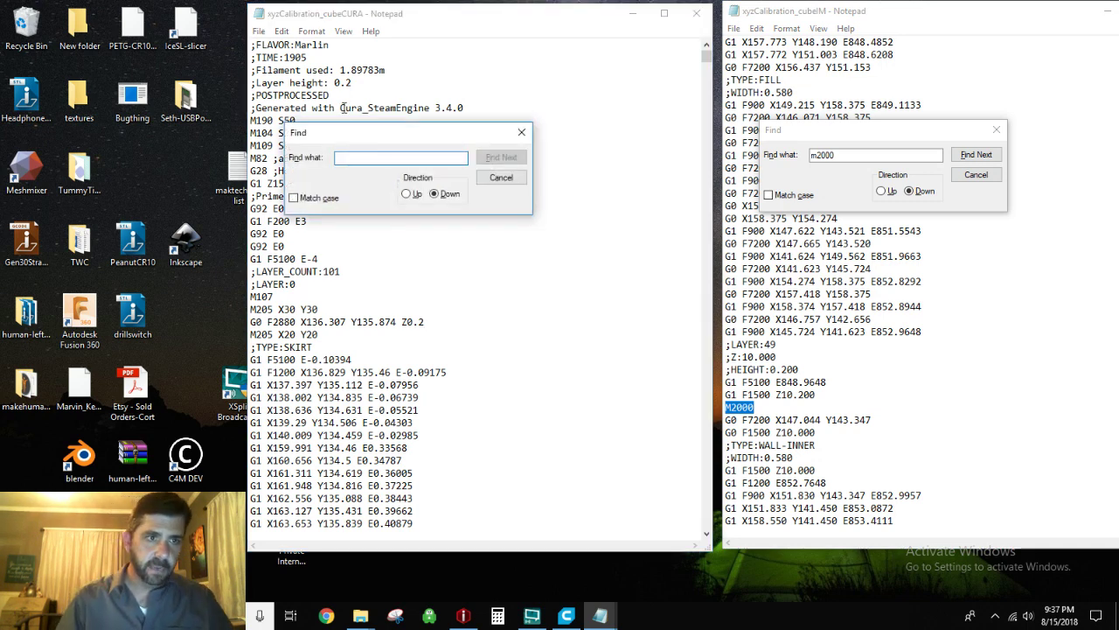
type("pause")
key("Return")
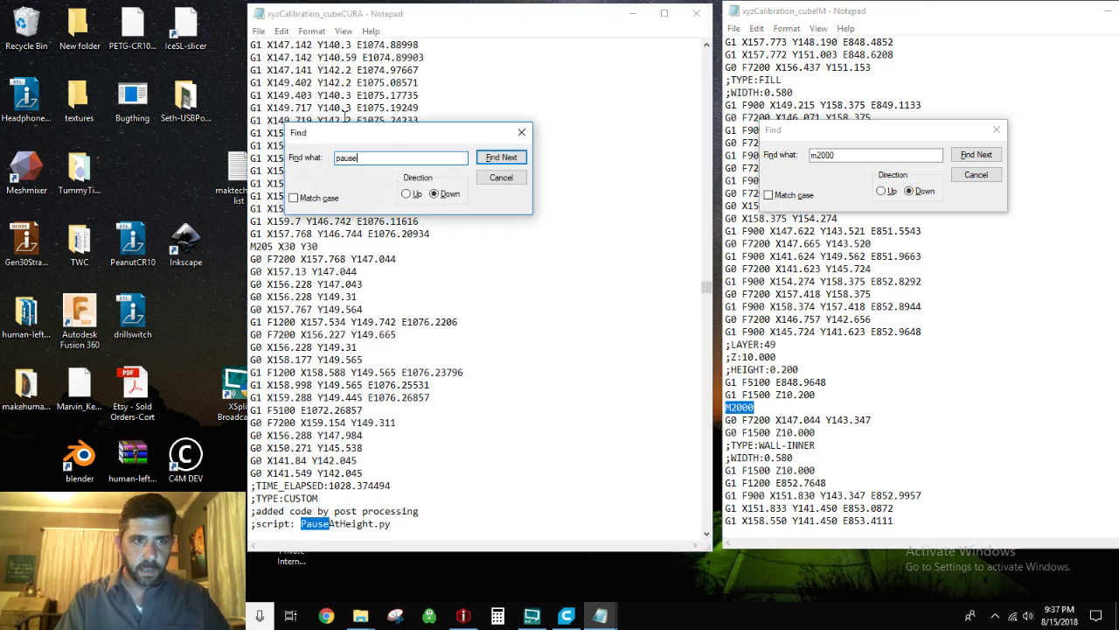
left_click(521, 132)
scroll(513, 308, "down", 3)
scroll(513, 308, "down", 8)
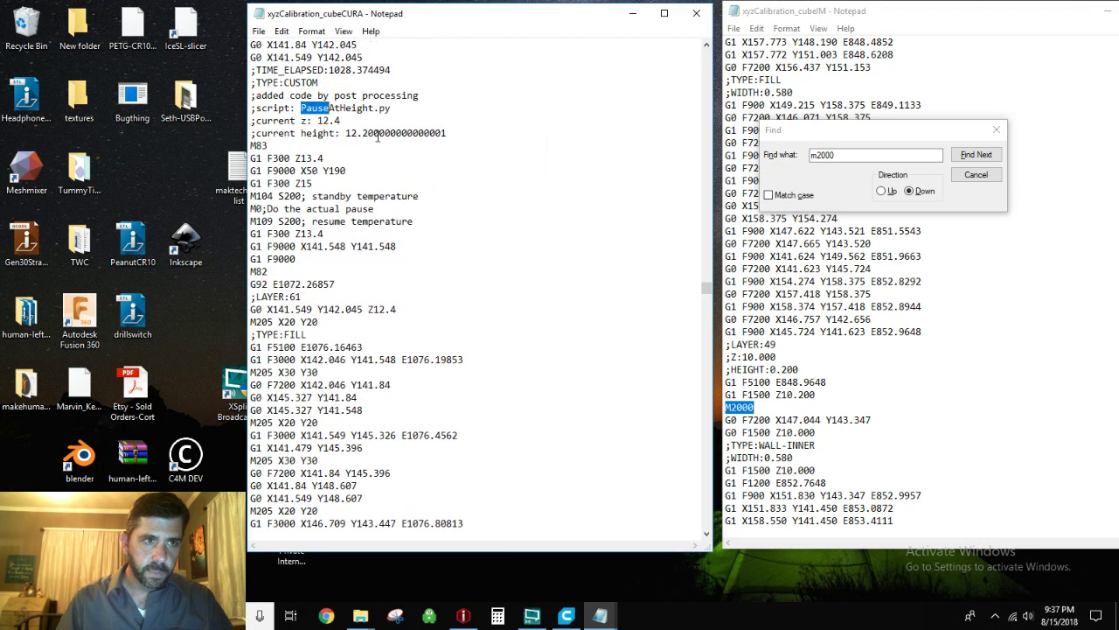
Step: Select the Cura pause block from ;script down through ;LAYER:61
left_click_drag(256, 72, 421, 294)
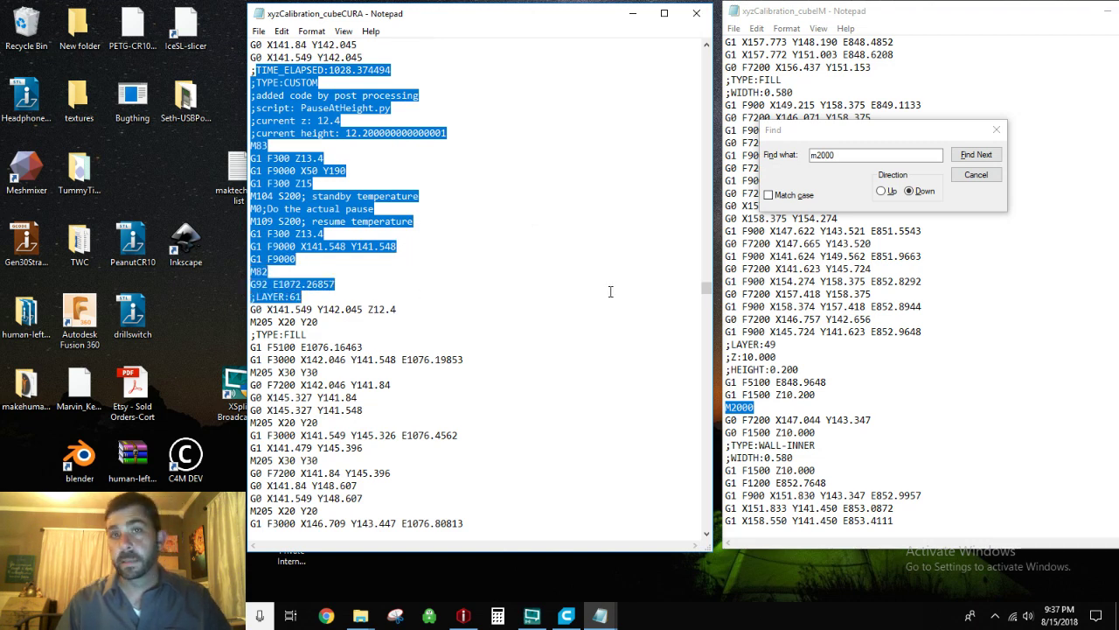
left_click(529, 267)
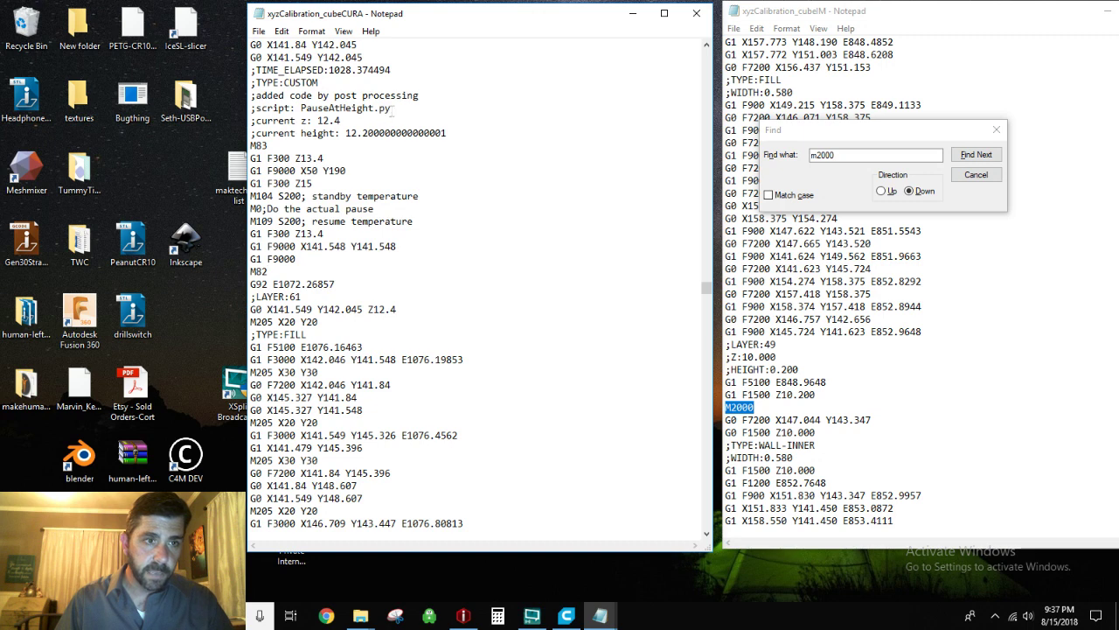
left_click_drag(393, 109, 305, 109)
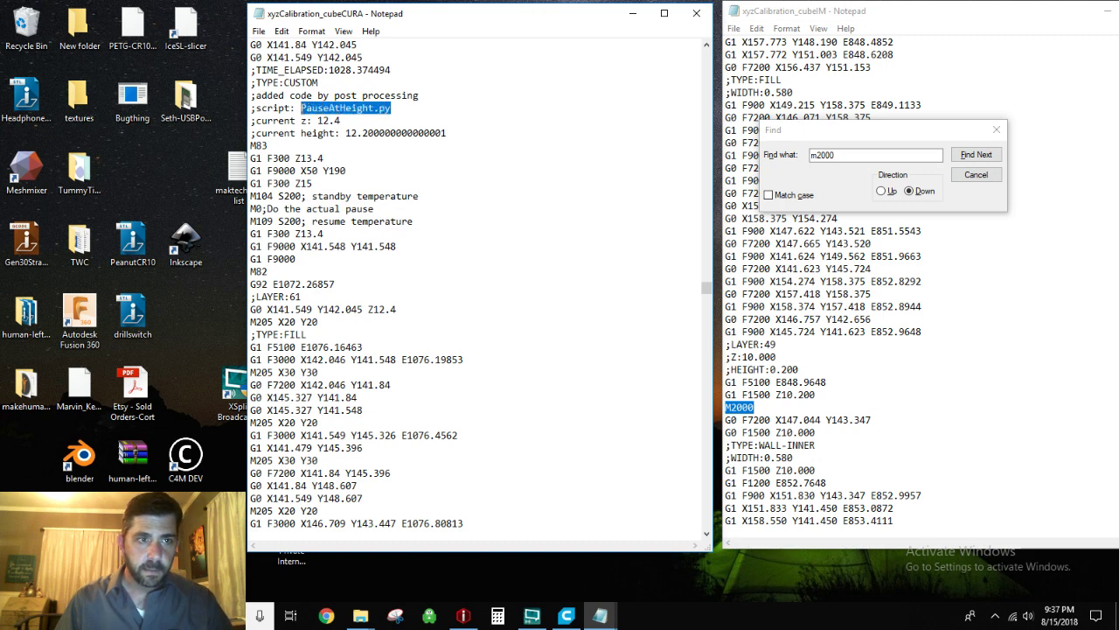
left_click(254, 96)
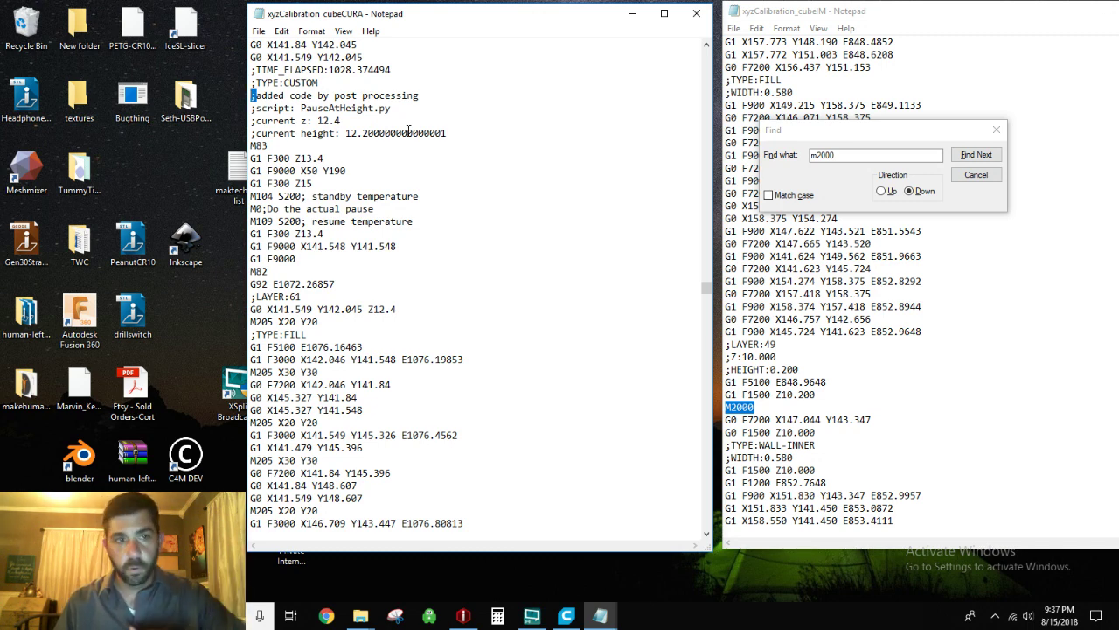
left_click(448, 147)
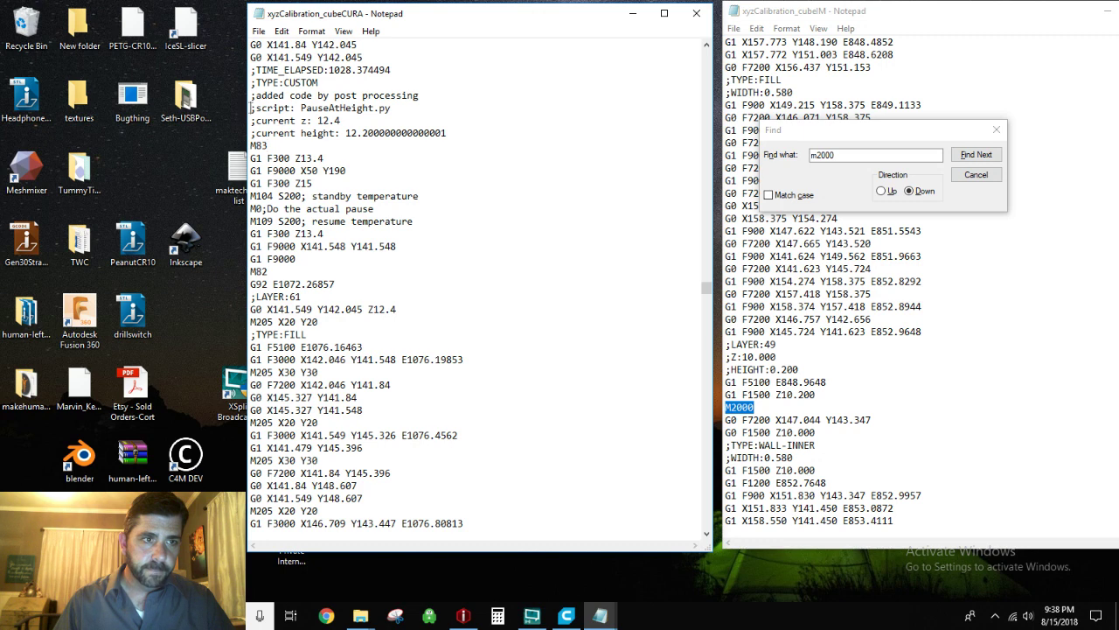
left_click_drag(252, 107, 354, 297)
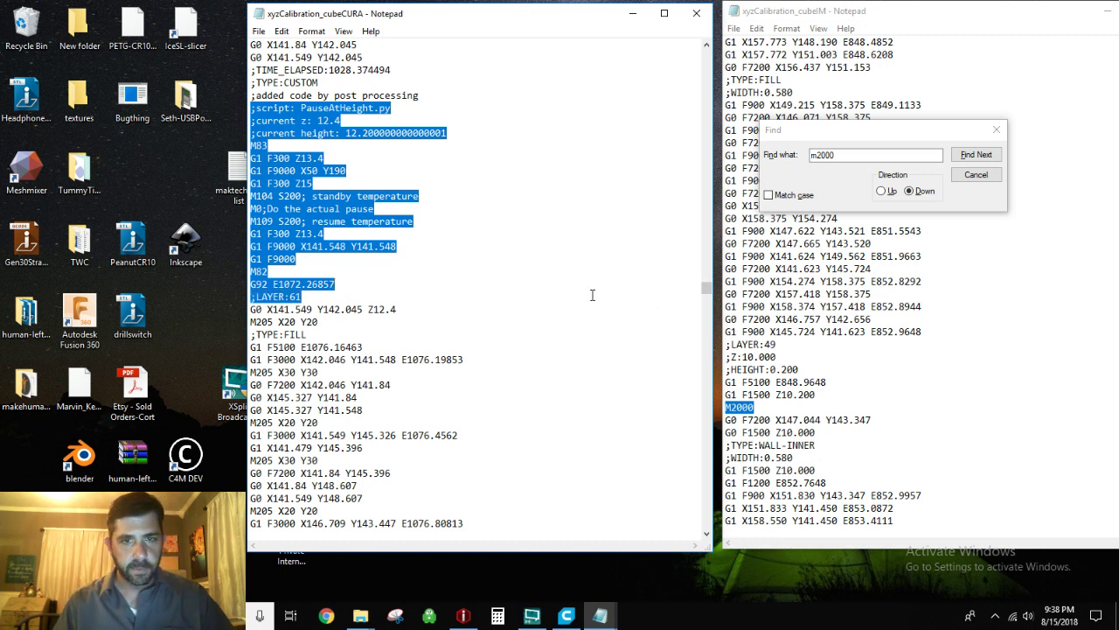
Step: Replace the M2000 line in the ideaMaker G-code with the copied pause block
left_click(949, 382)
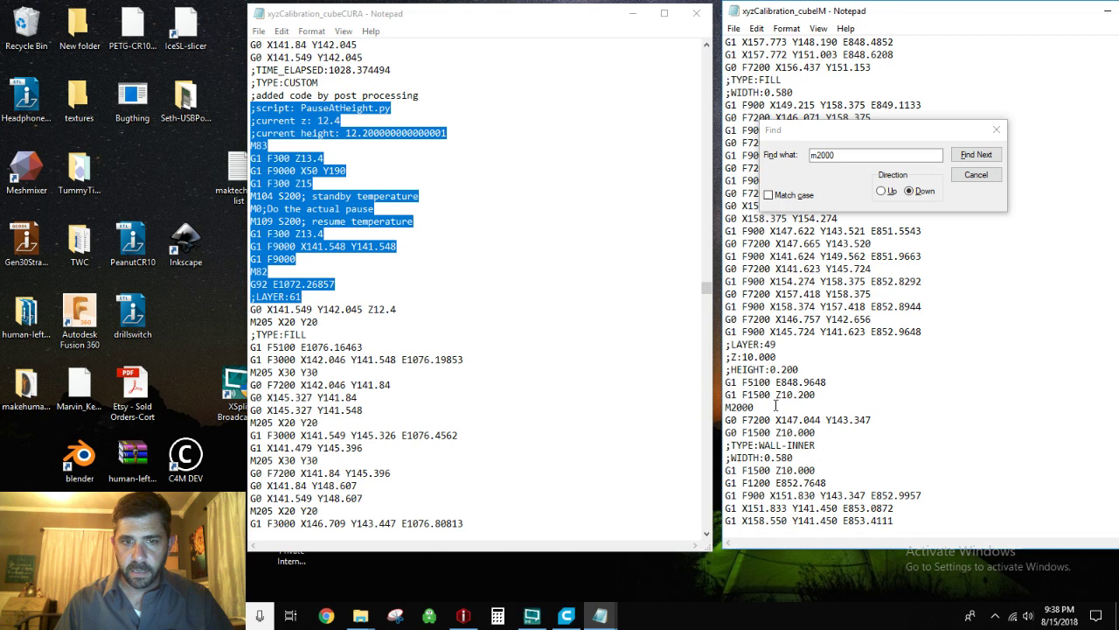
left_click_drag(771, 406, 726, 408)
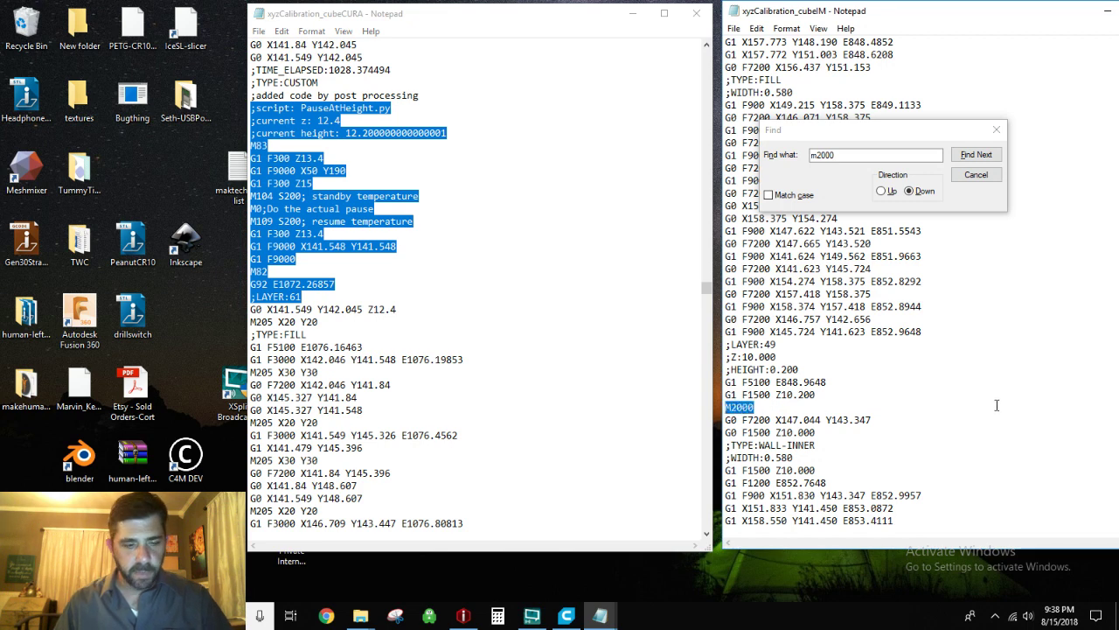
key("ctrl+v")
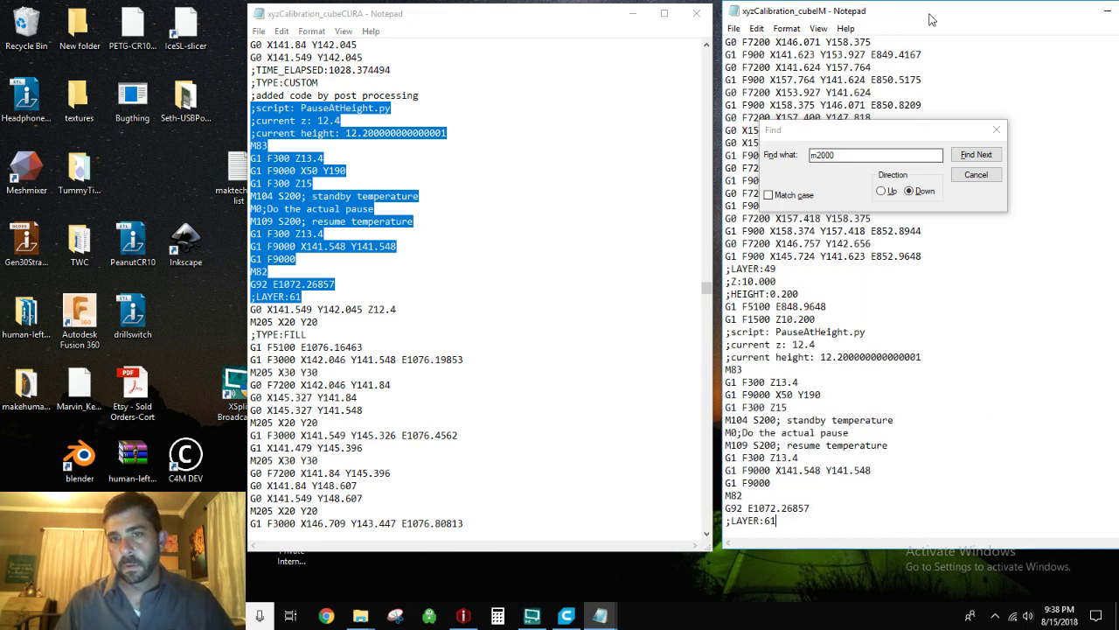
left_click(996, 130)
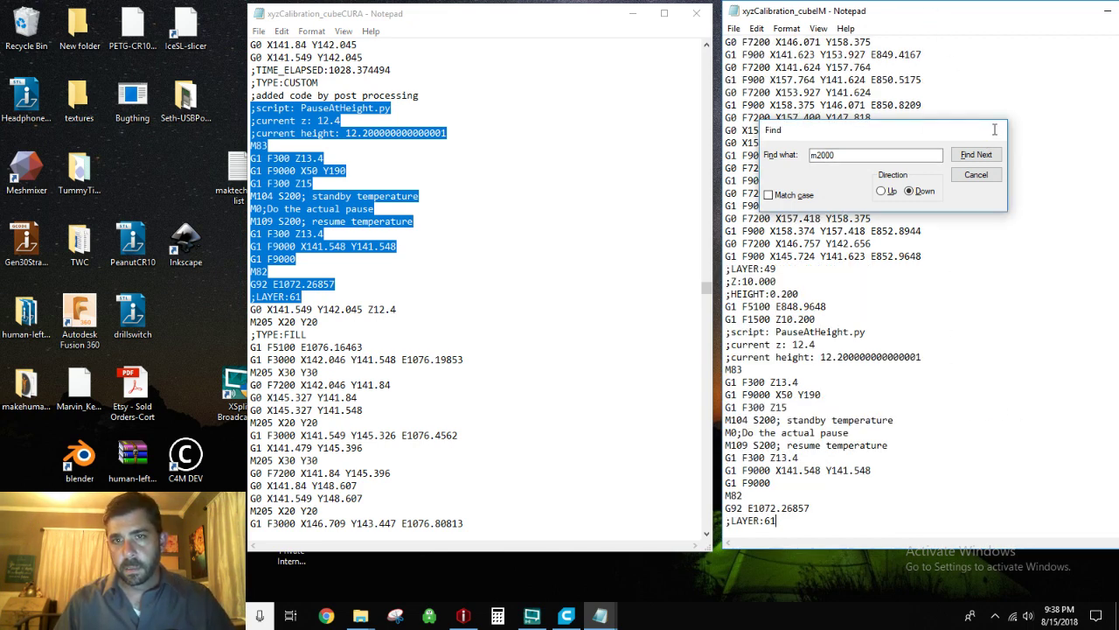
Step: Save the edited ideaMaker G-code and close both Notepad G-code files
left_click(744, 29)
left_click(761, 77)
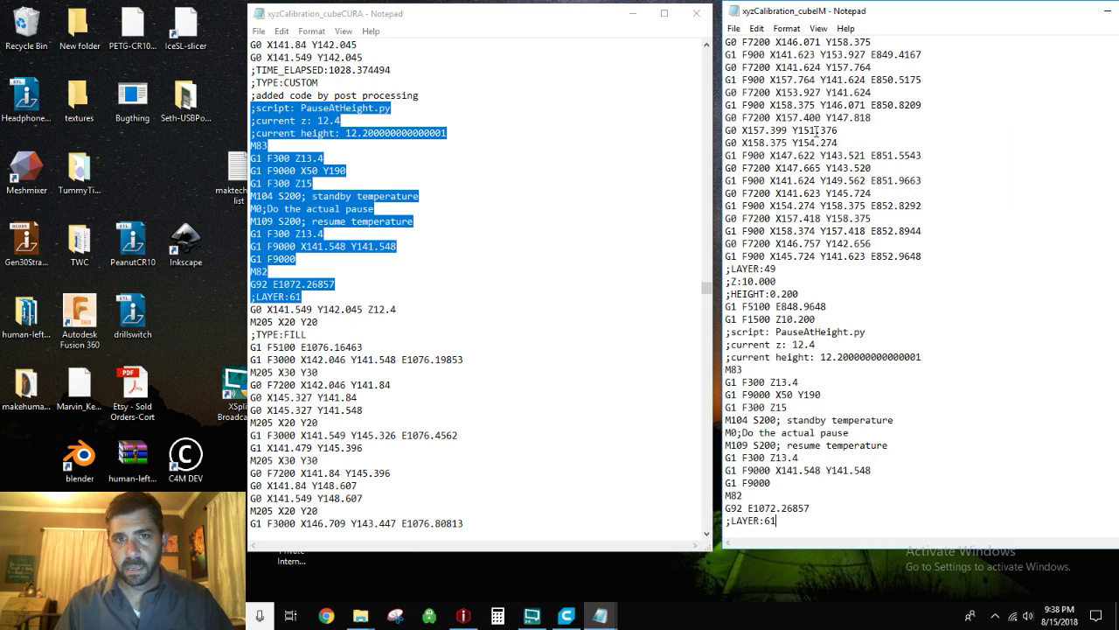
left_click(696, 13)
left_click_drag(945, 15, 824, 16)
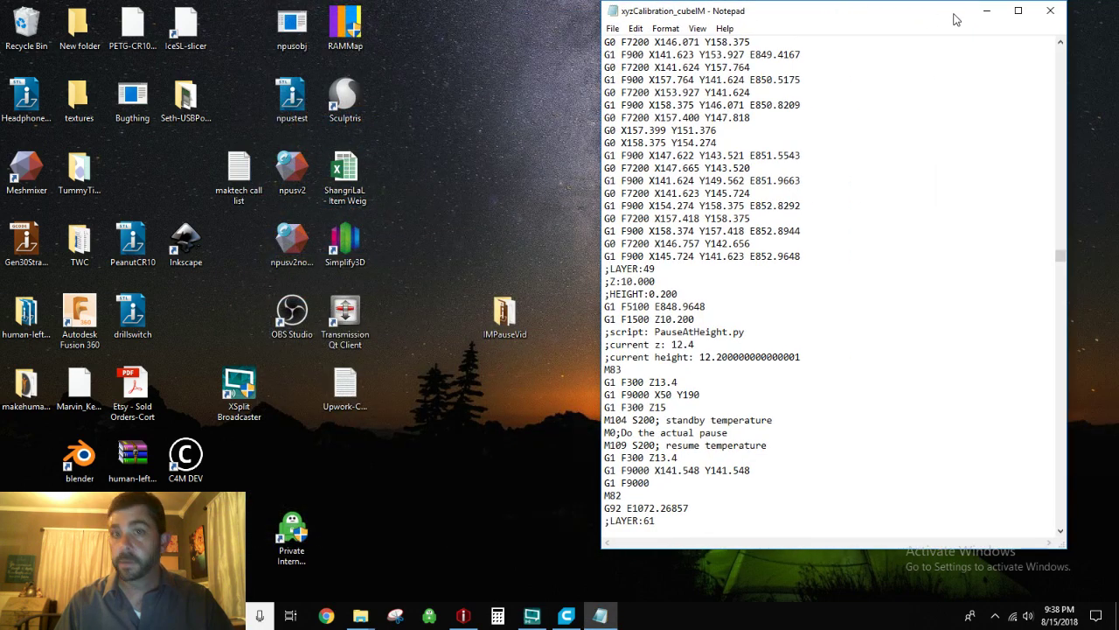
left_click(1054, 15)
Step: Bring ideaMaker back showing the sliced xyzCalibration_cube.stl at 45 min 12 sec, 5.2 g
left_click(472, 609)
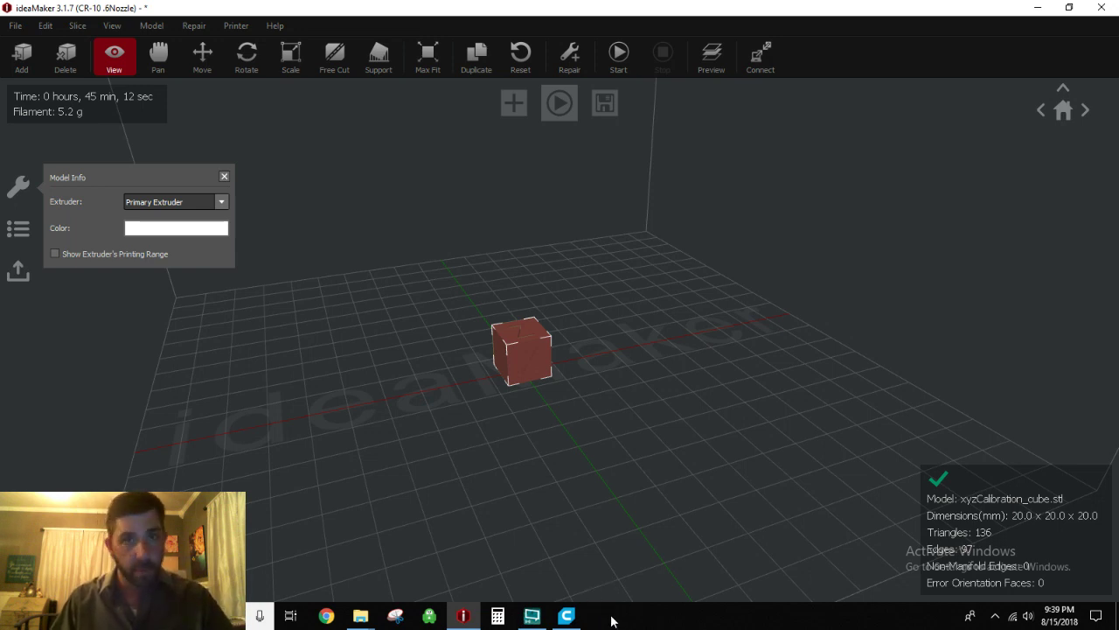
left_click(533, 616)
left_click(332, 71)
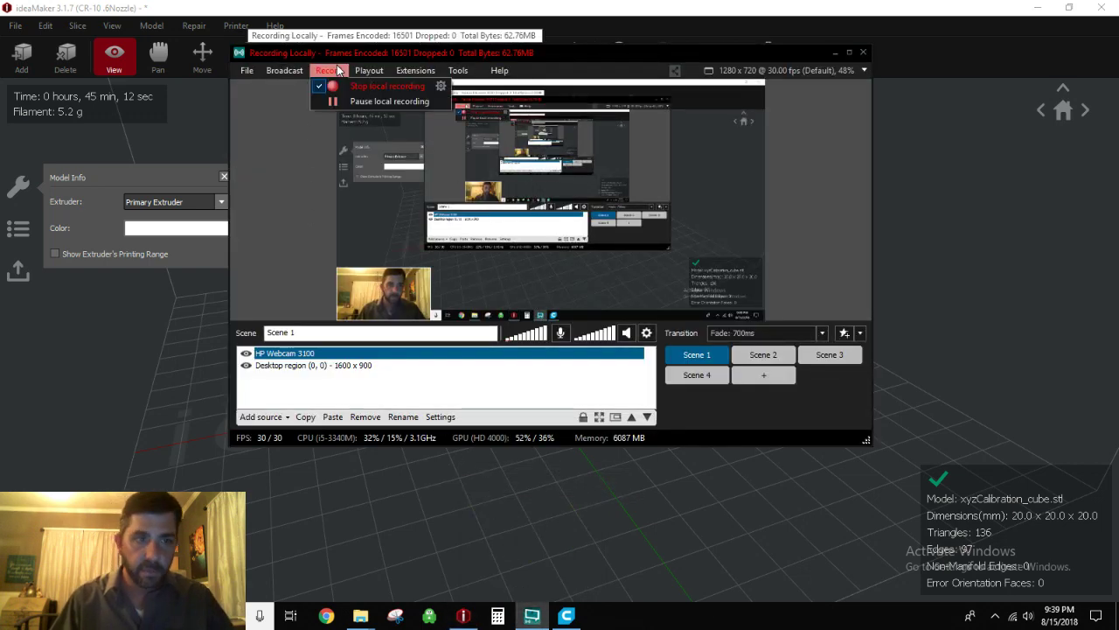